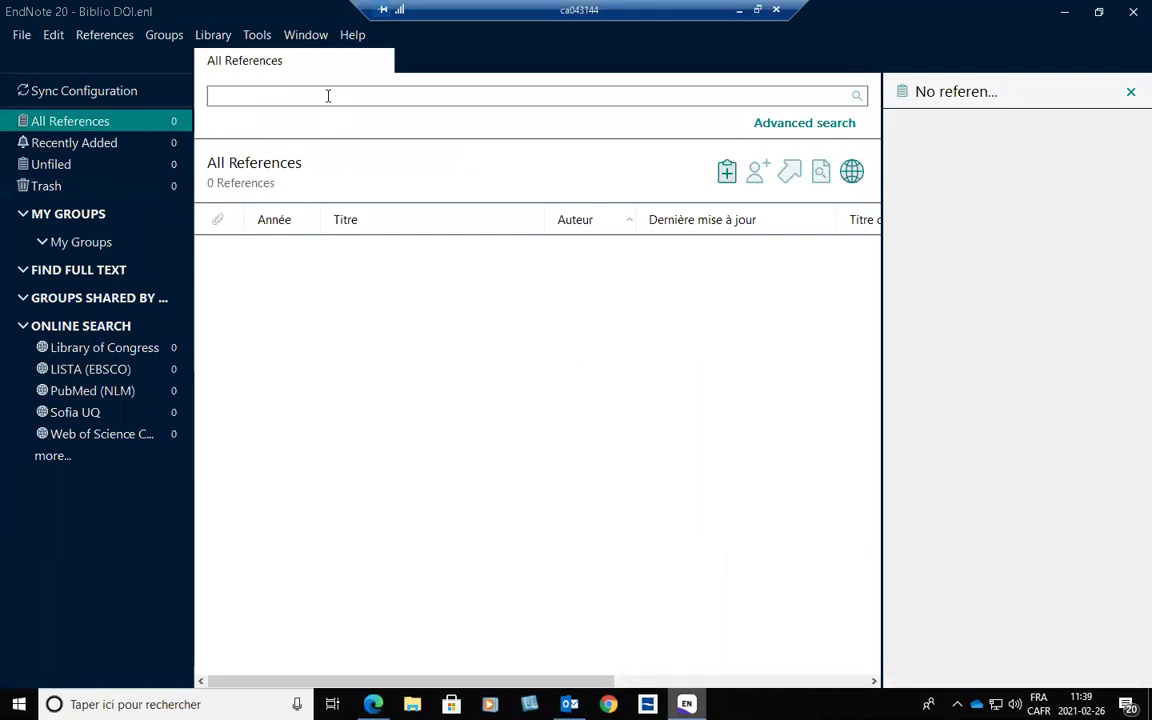
On the EBSCOhost advanced search, set the first field to SU Sujet with the term 'tourism france'.
click(373, 704)
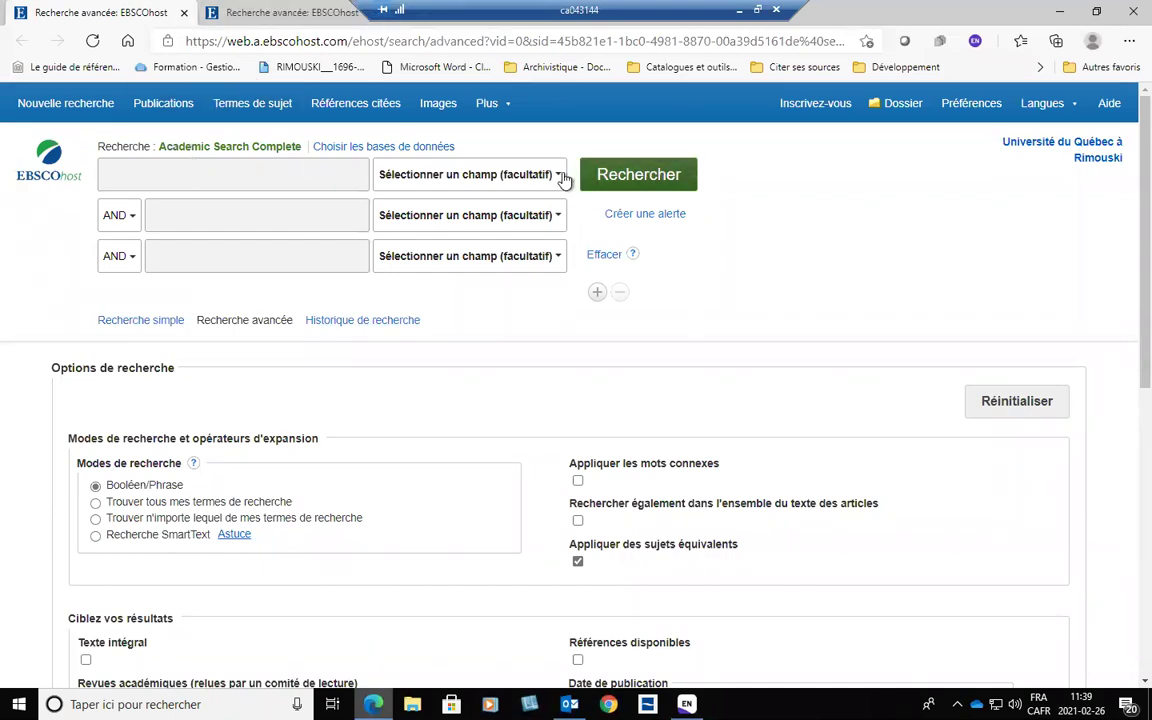
click(508, 172)
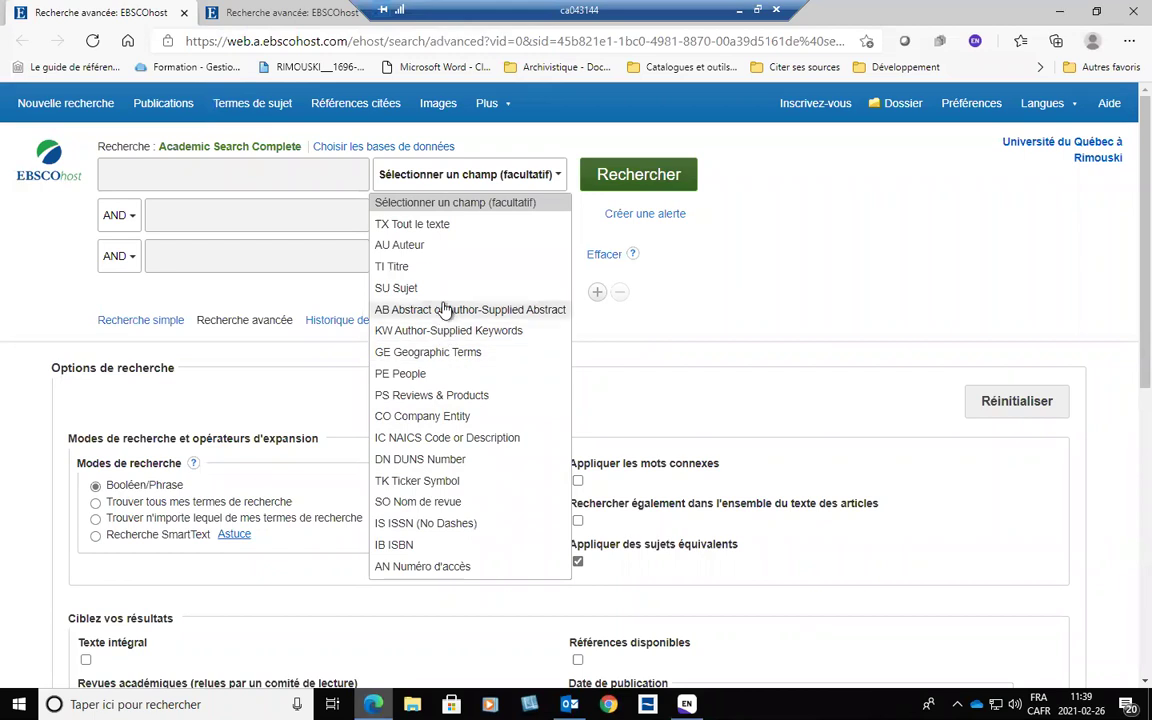
click(390, 287)
click(283, 177)
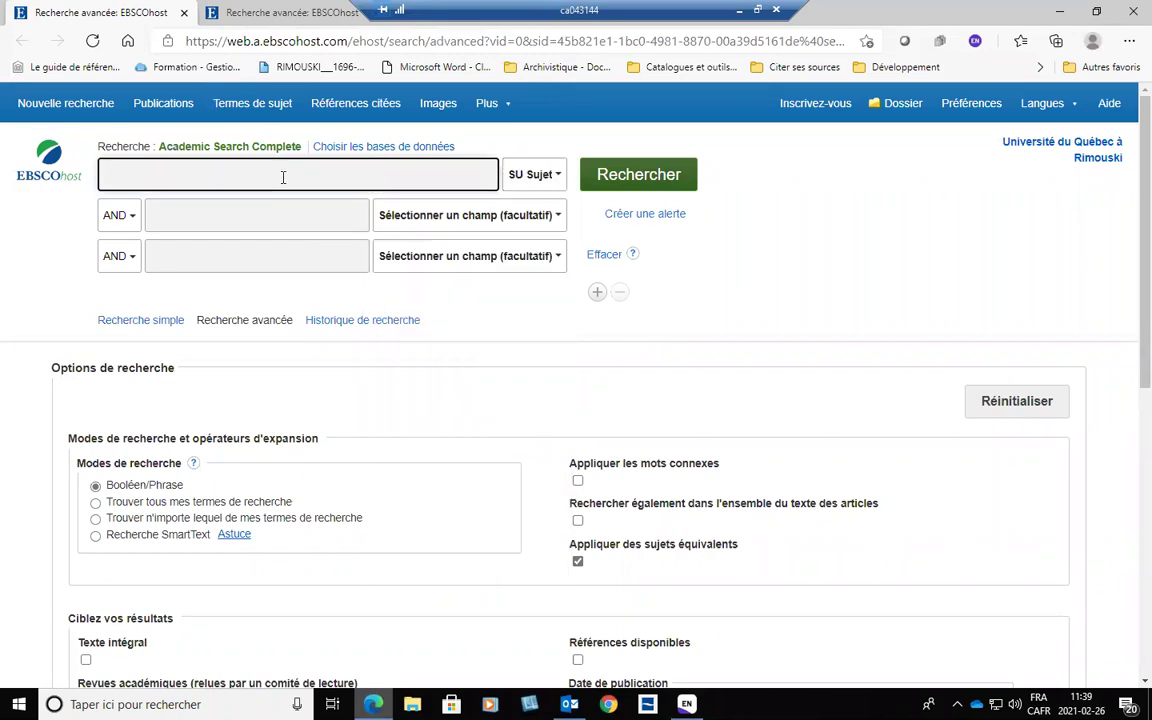
text(tour)
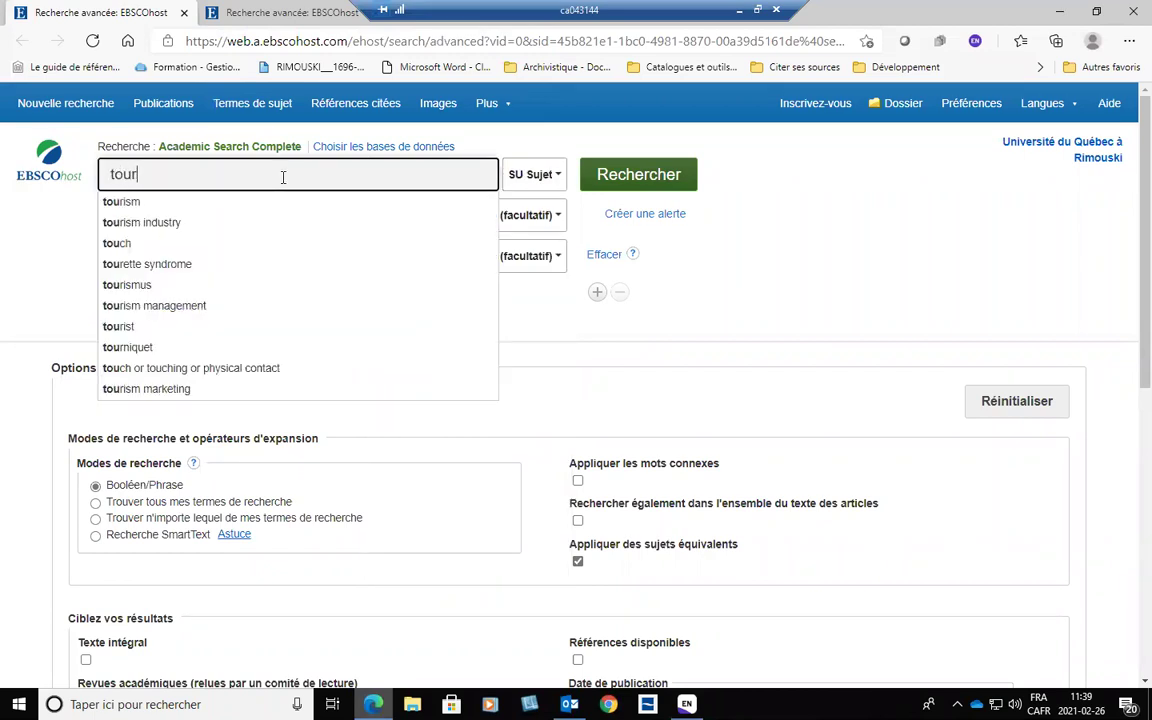
text(ism france)
click(790, 250)
Limit the search to the Article document type and run it.
scroll(447, 530, down, 3)
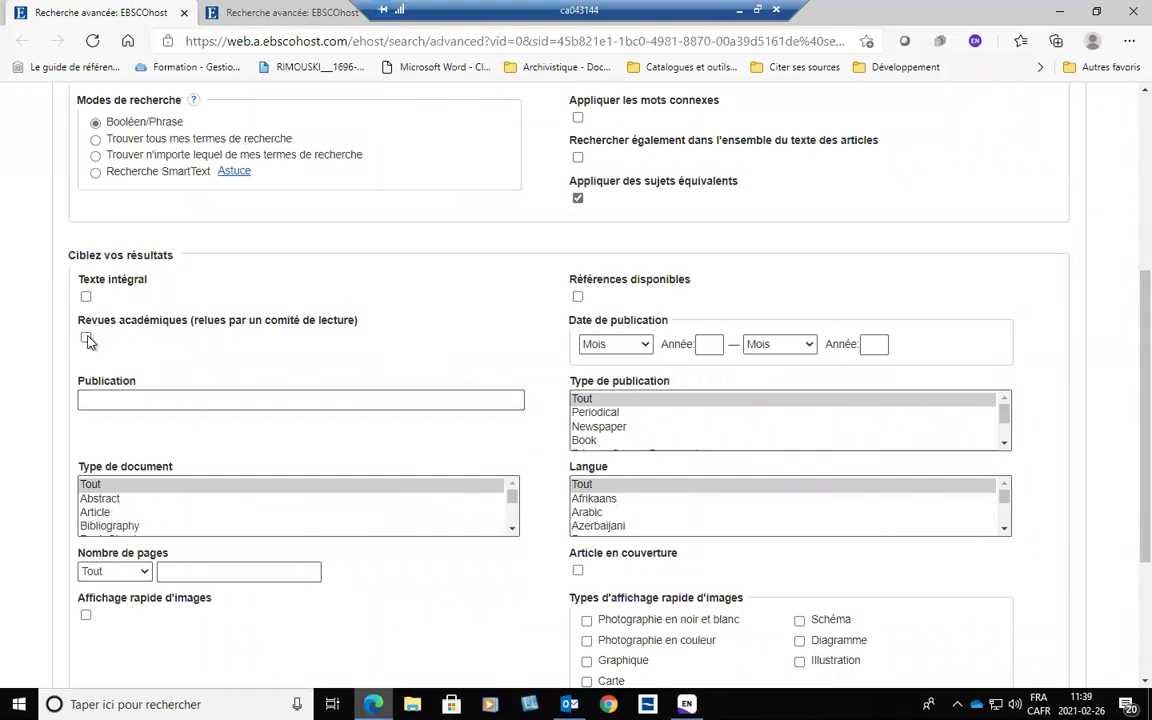
click(95, 512)
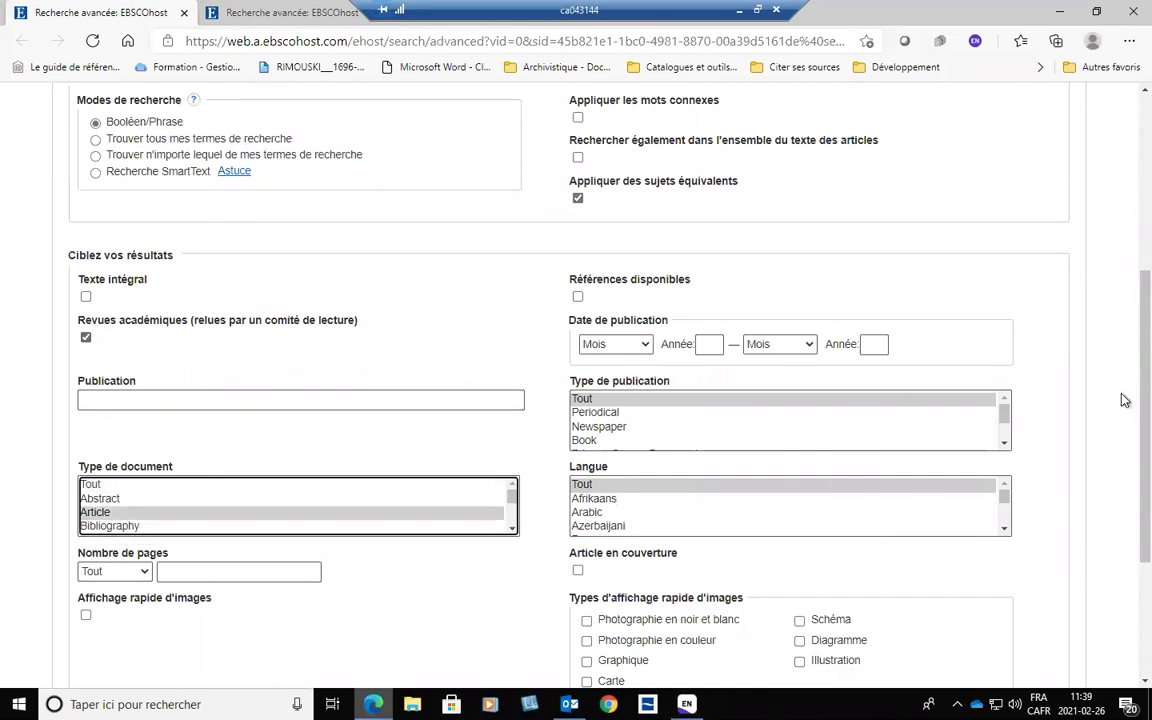
scroll(1015, 340, up, 3)
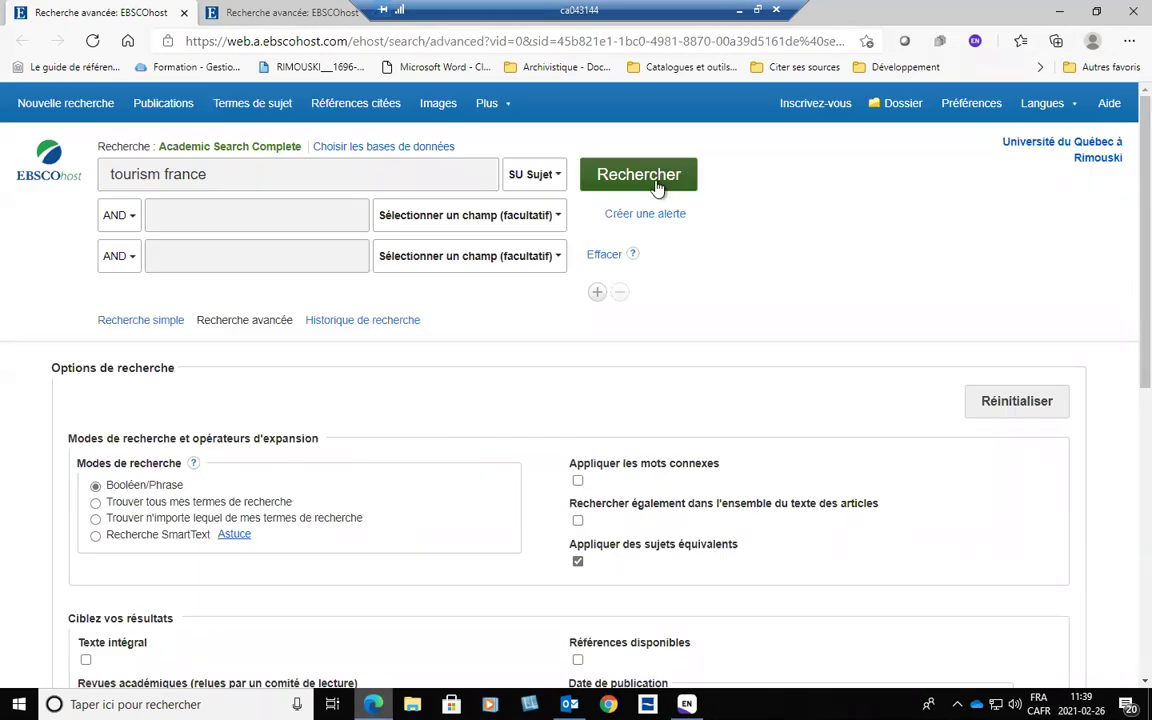
click(655, 183)
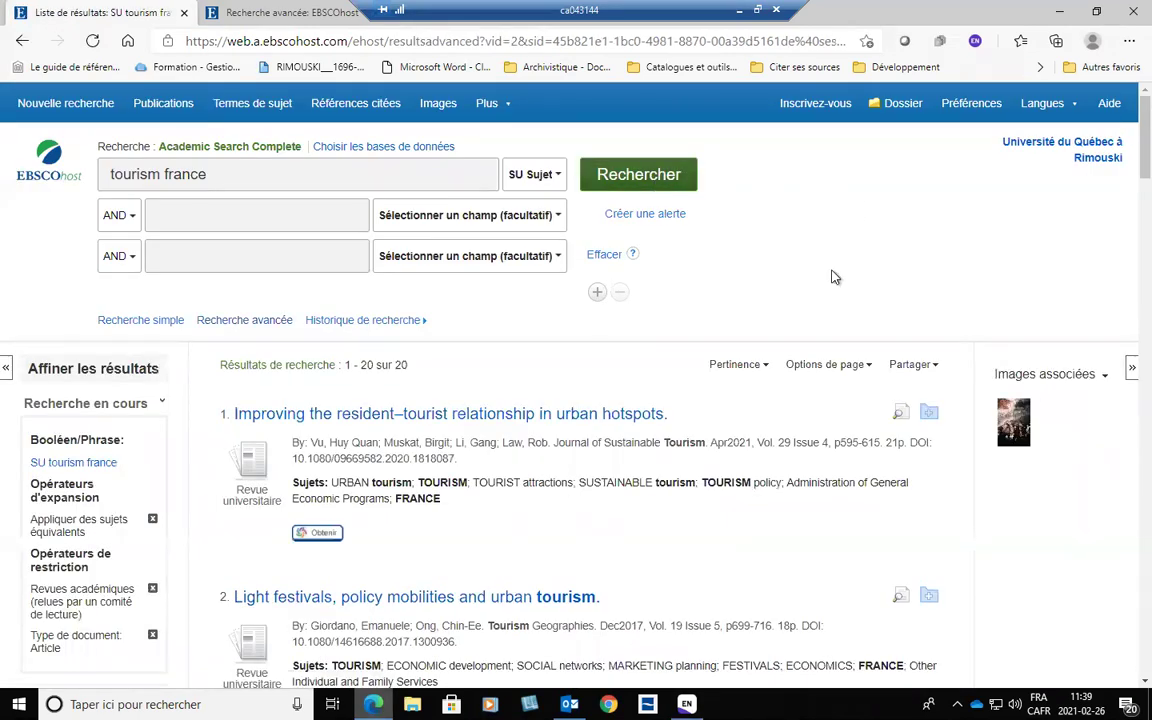
Add results 1–5, including Black Paris, Cold War Diplomacy and rural tourism, to the folder, then view it.
scroll(926, 330, down, 1)
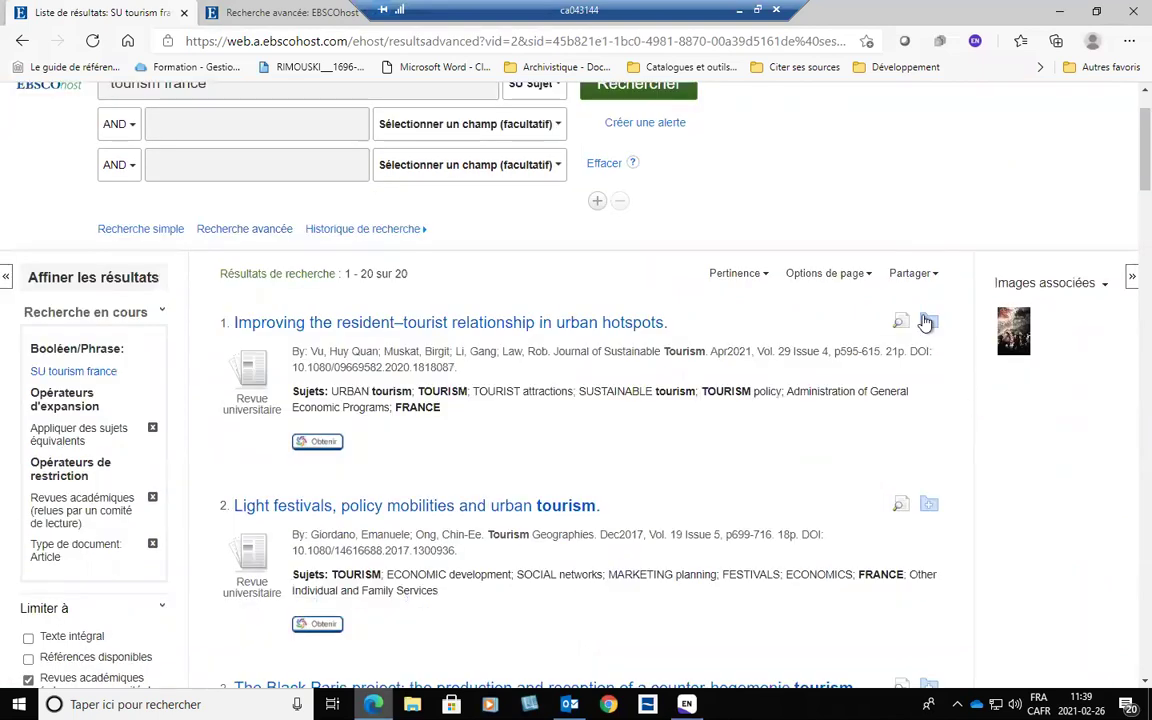
click(929, 505)
scroll(930, 515, down, 2)
click(929, 507)
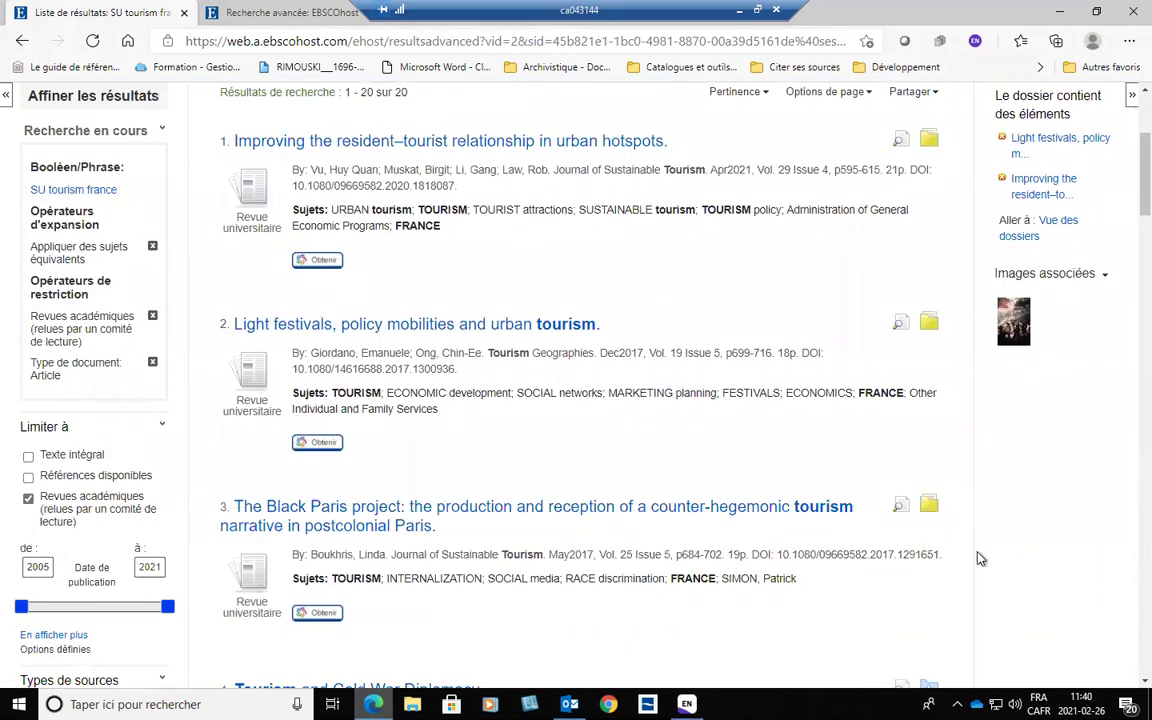
scroll(929, 500, down, 3)
click(930, 418)
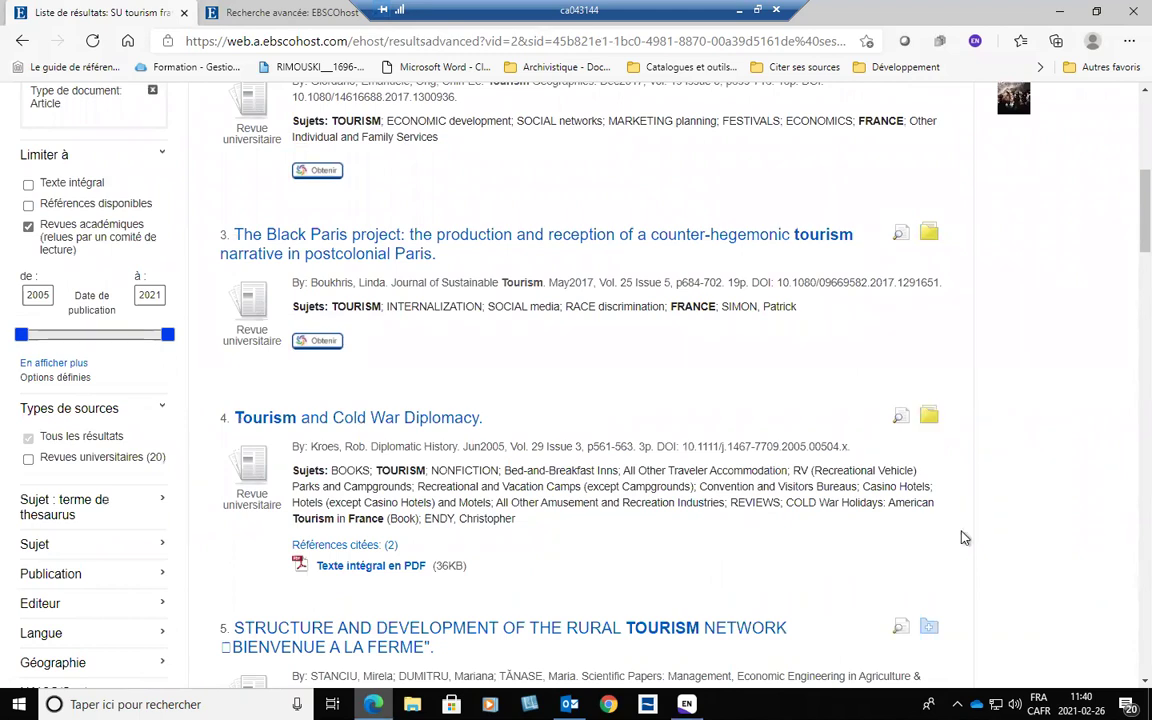
click(929, 627)
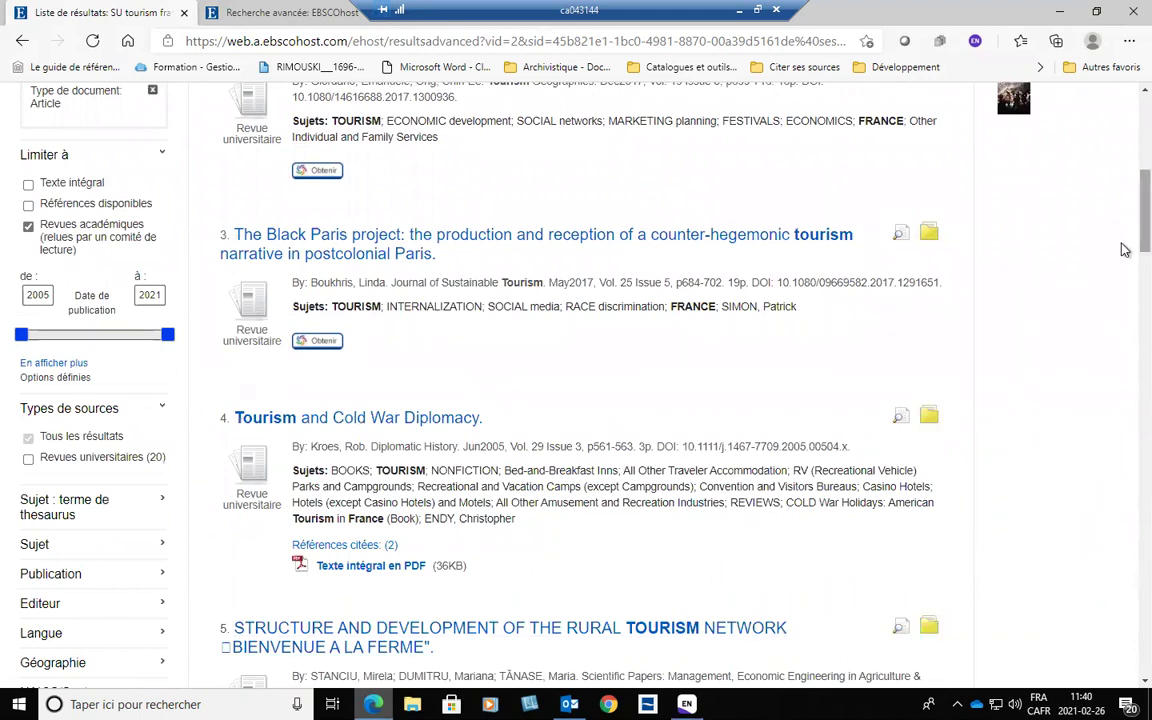
scroll(1015, 210, up, 6)
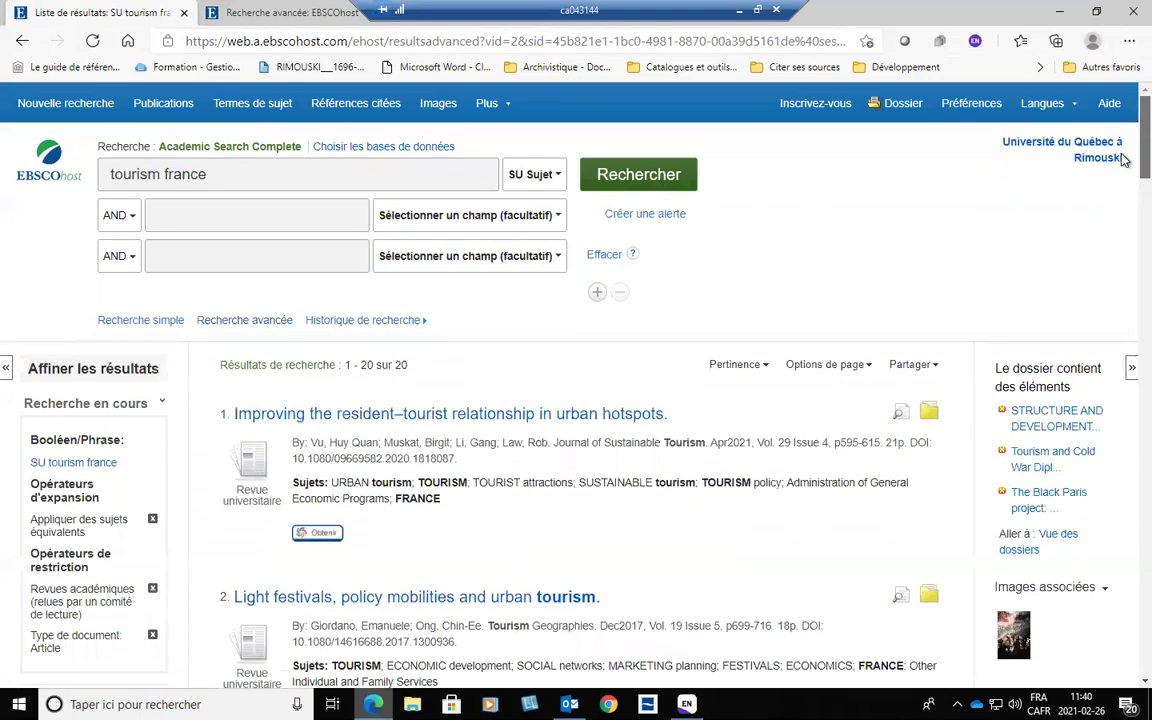
click(905, 105)
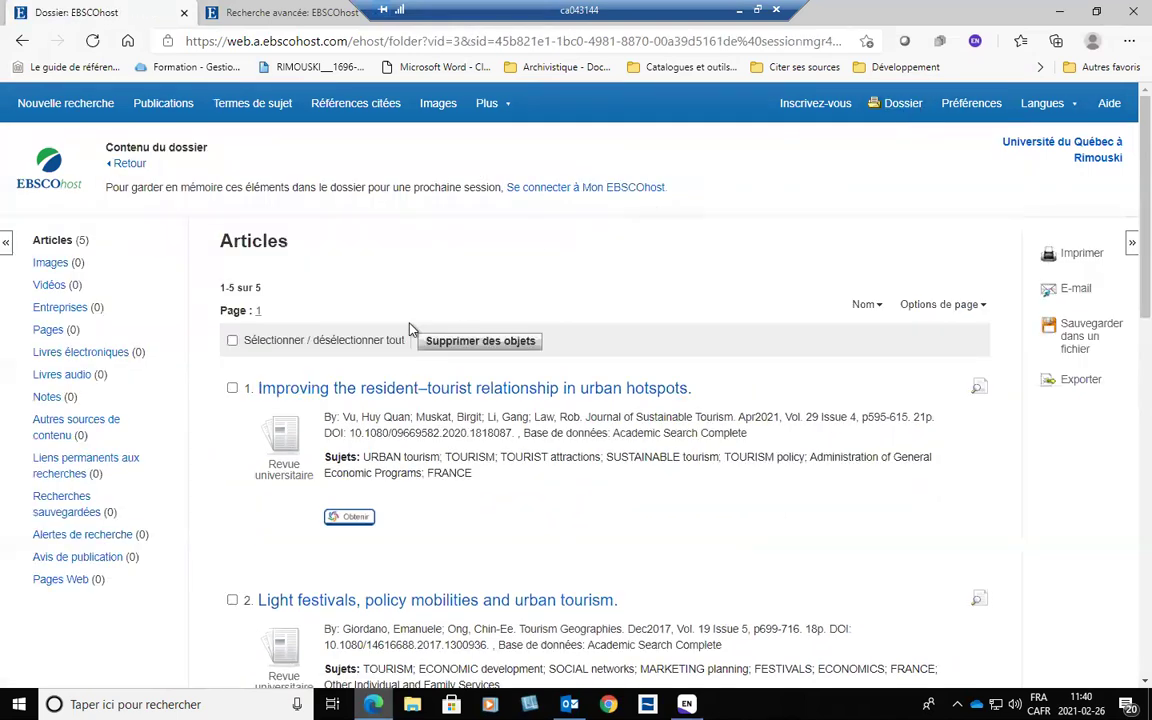
Export all five folder articles as a RIS file and open it in EndNote.
click(233, 342)
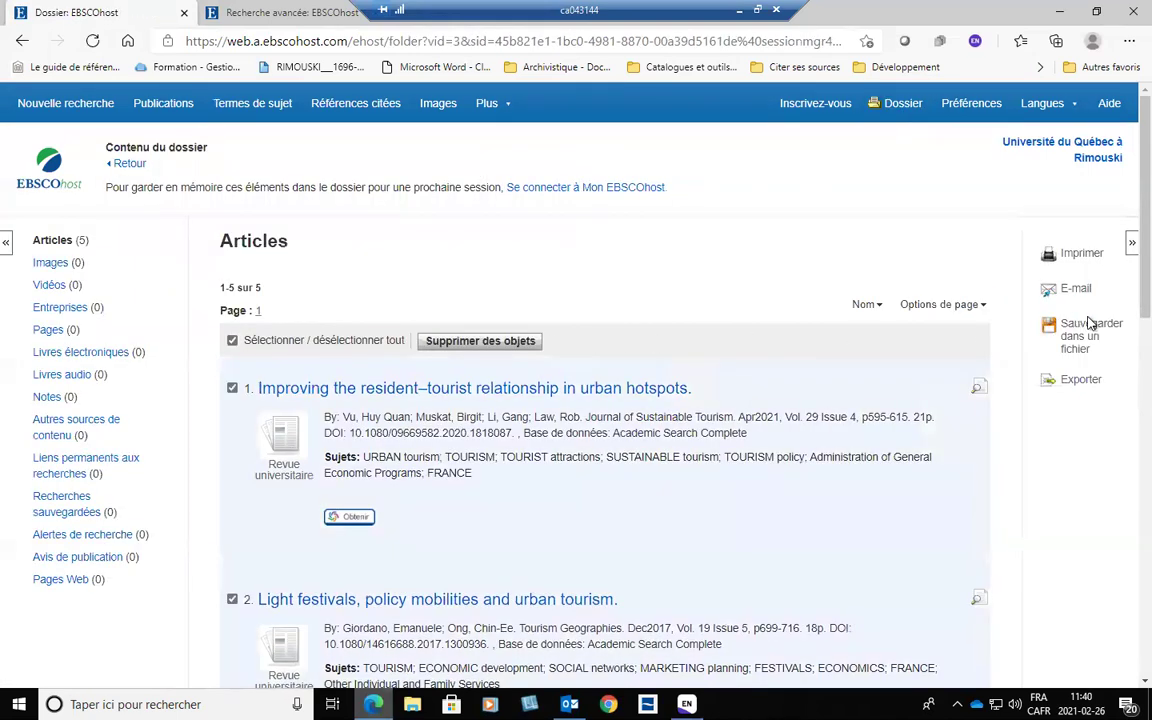
click(1080, 380)
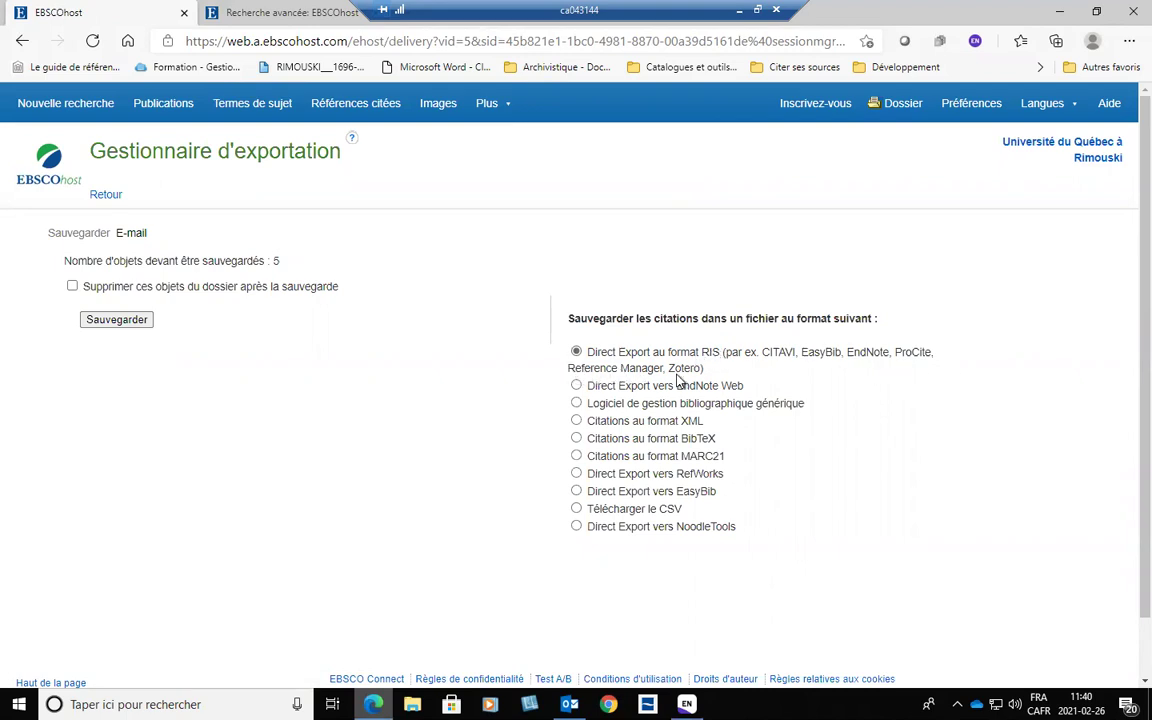
double_click(870, 352)
click(630, 350)
click(576, 352)
click(116, 321)
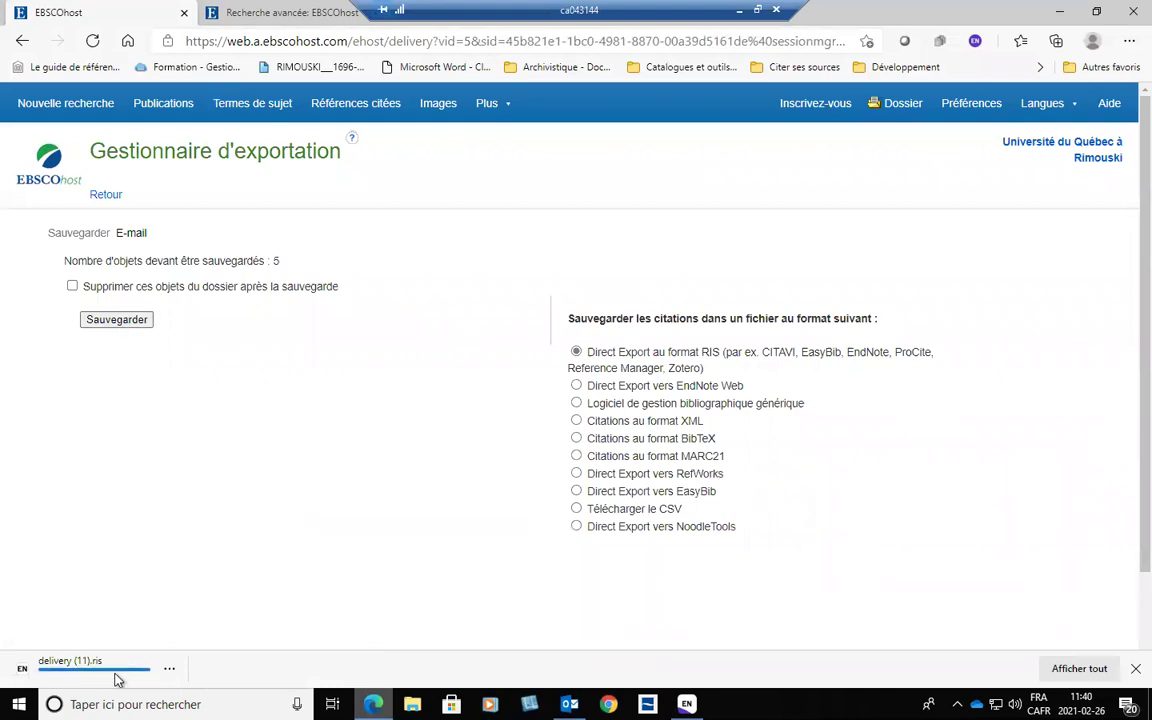
click(97, 670)
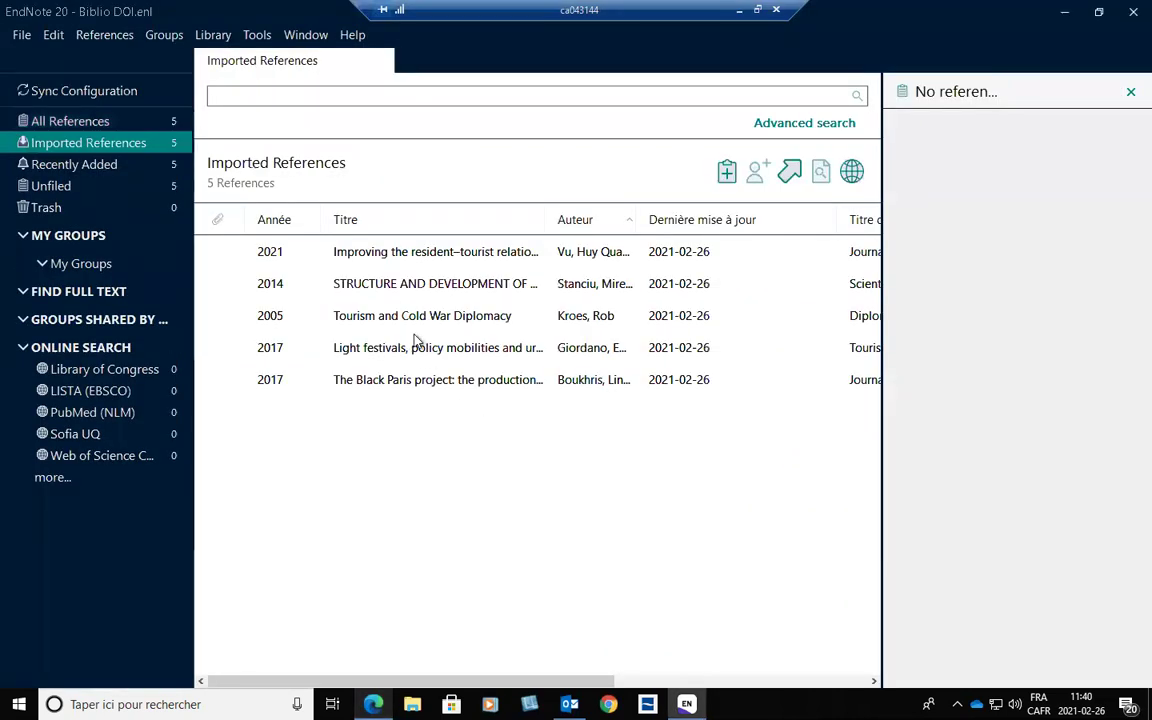
Review each imported reference, checking the 2021 resident–tourist article's DOI, ending on the 2014 rural tourism record.
click(400, 286)
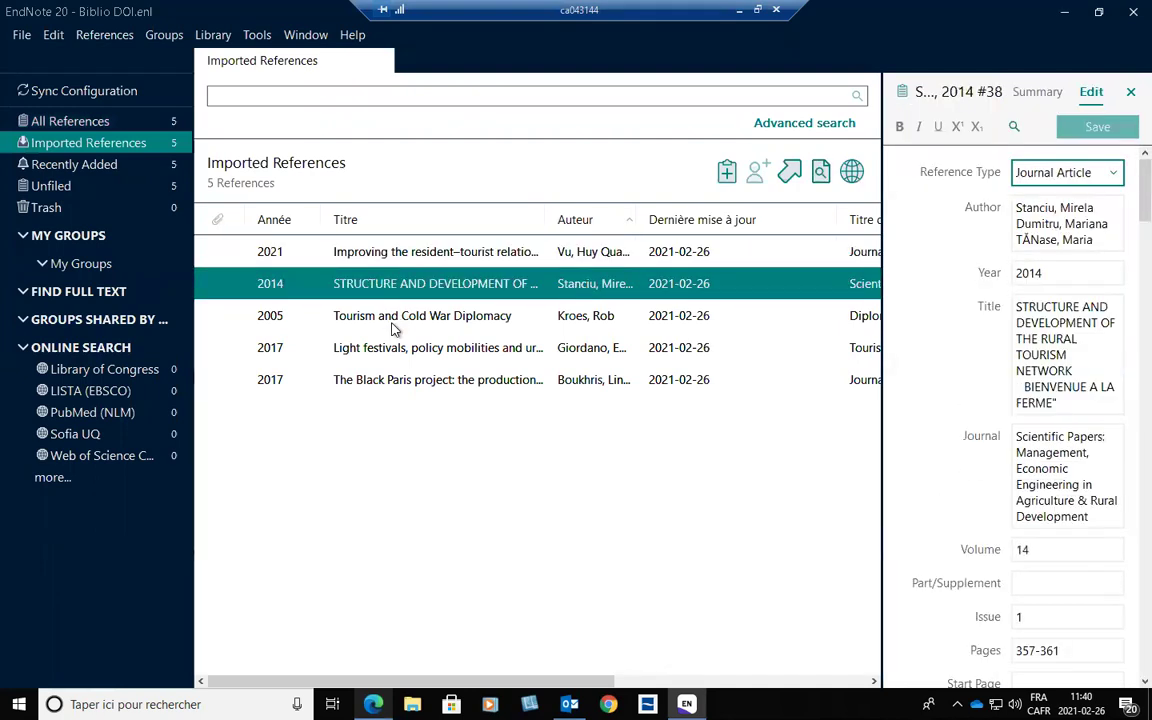
click(356, 316)
click(430, 379)
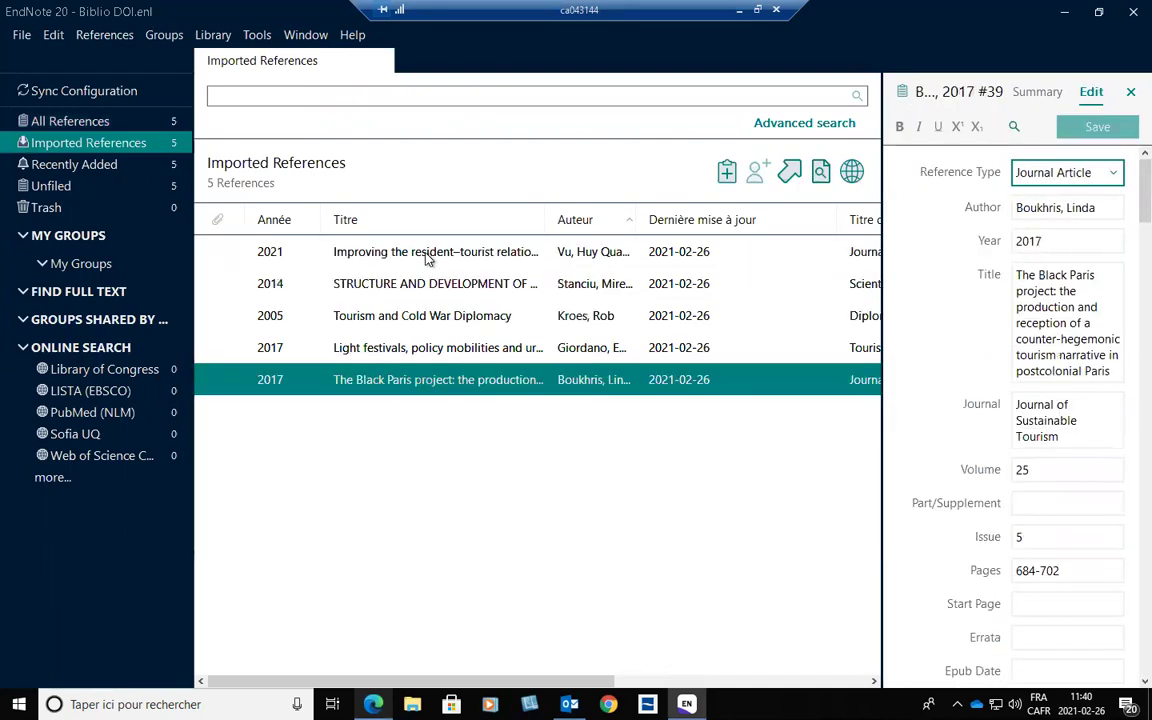
click(429, 257)
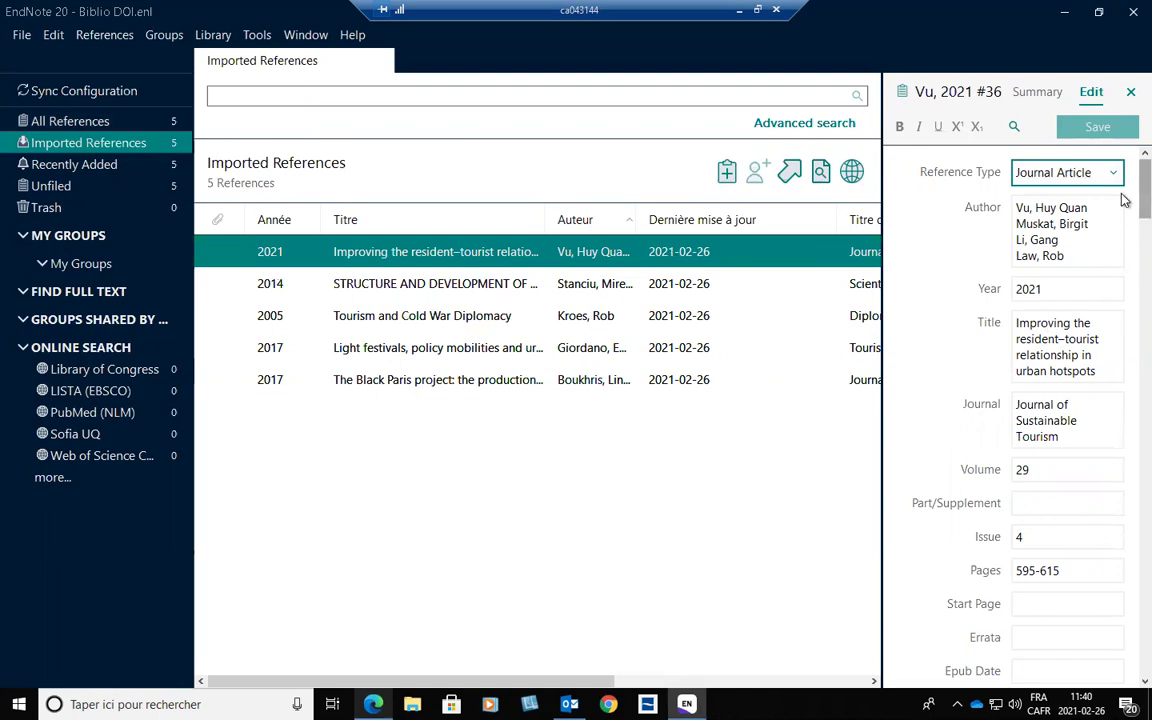
scroll(1122, 215, down, 5)
scroll(1122, 248, down, 1)
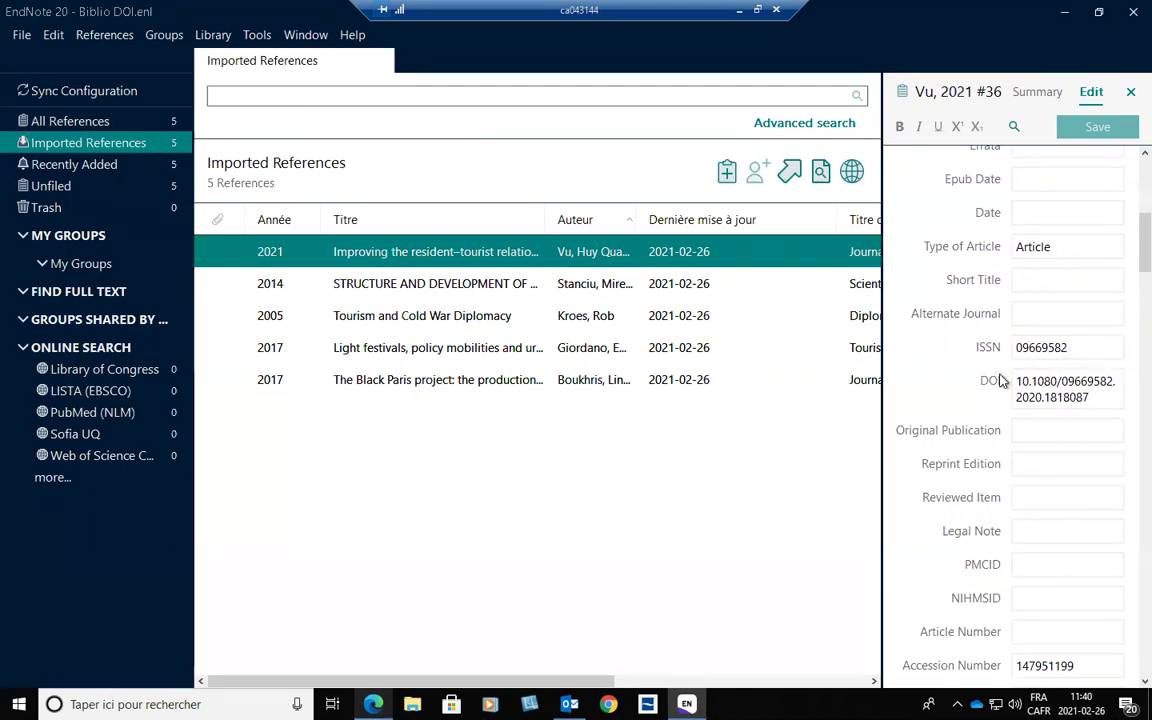
scroll(1122, 248, up, 5)
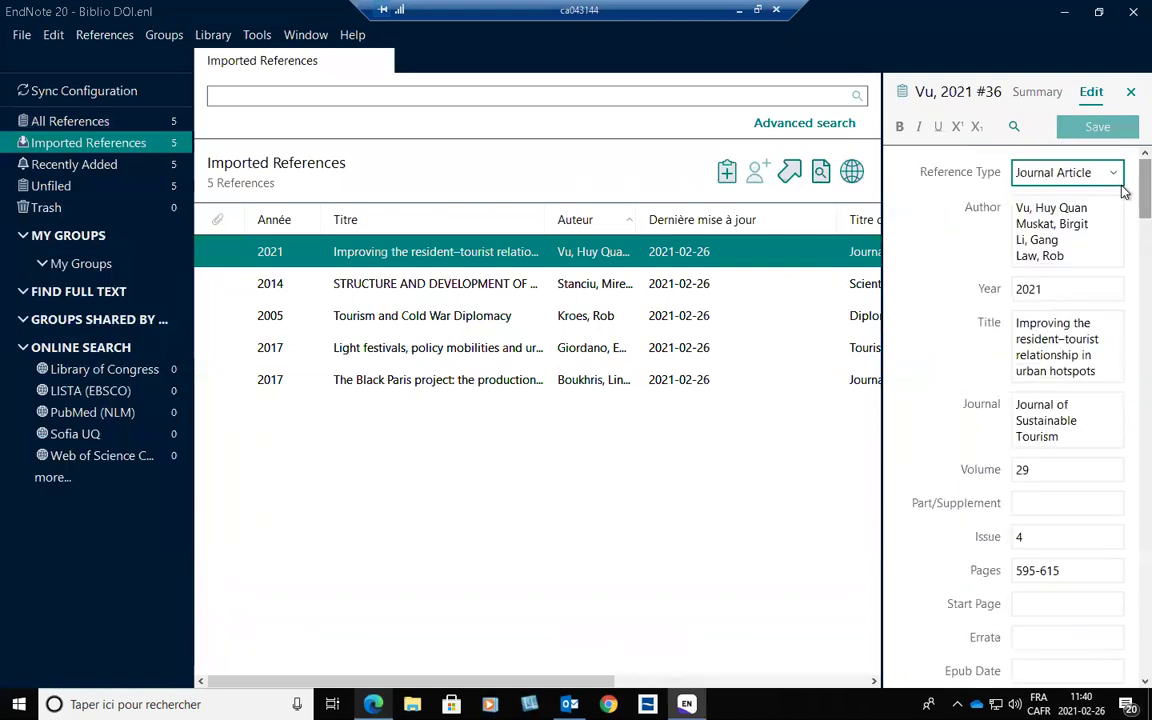
scroll(1122, 200, down, 5)
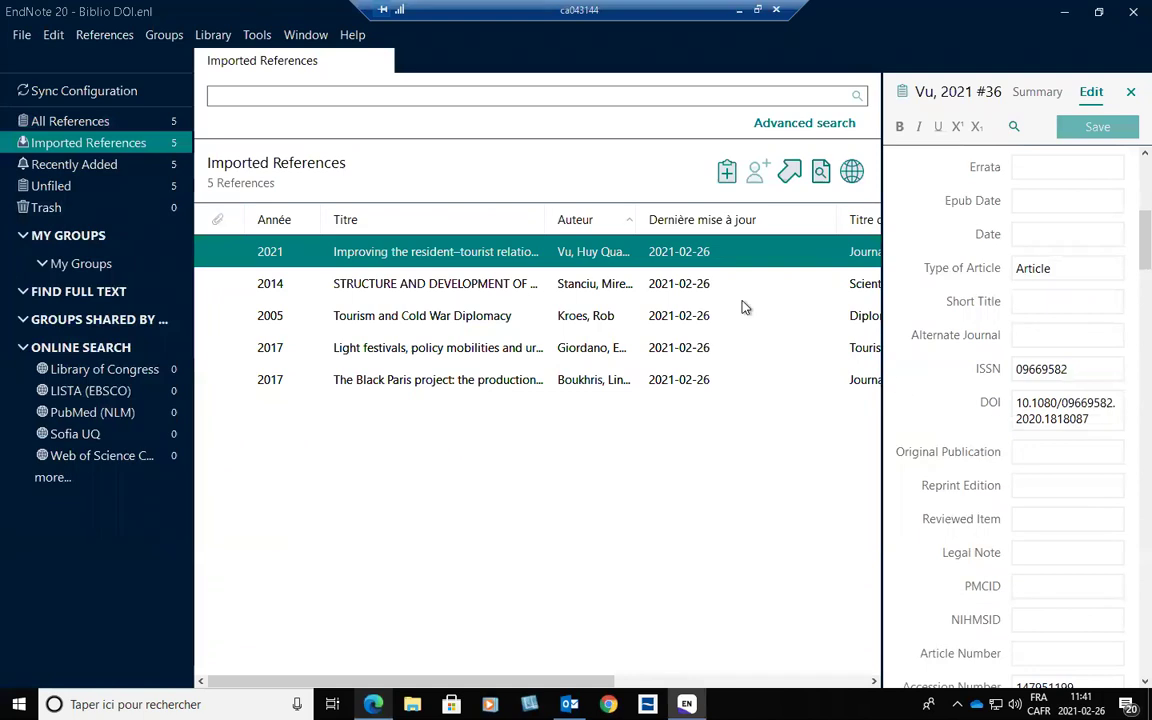
click(686, 287)
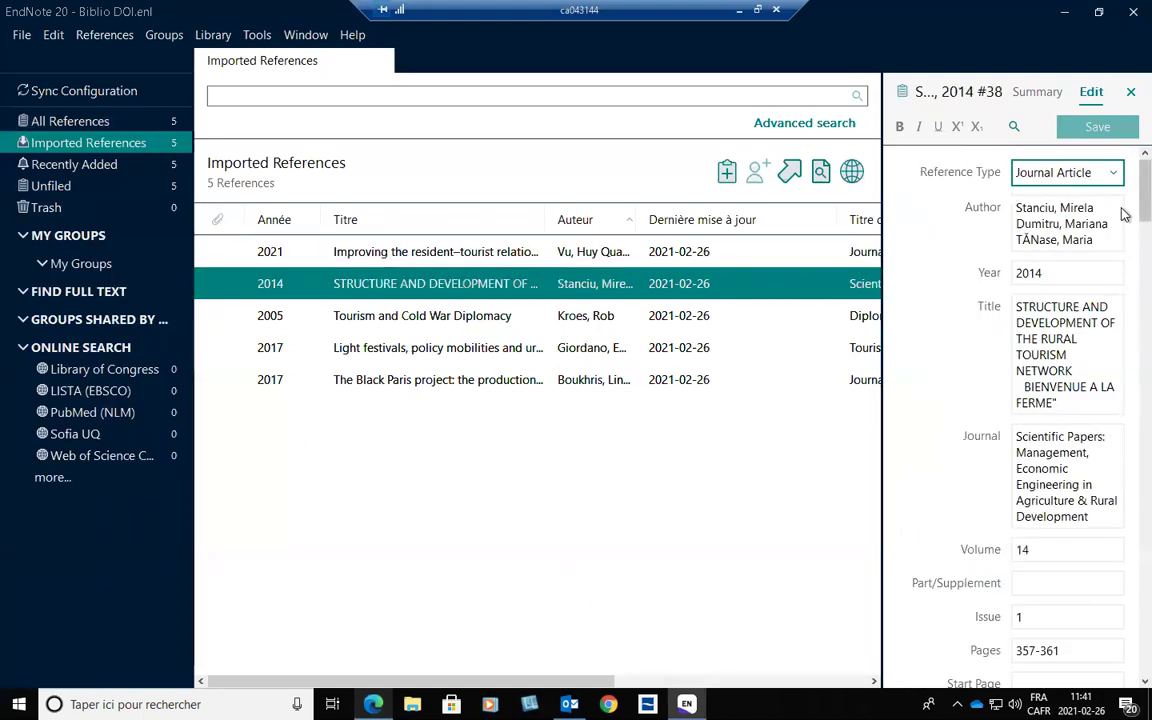
Check DOIs: the 2014 one is empty; select Black Paris's DOI 10.1080/09669582.2017.1291651.
scroll(1122, 285, down, 10)
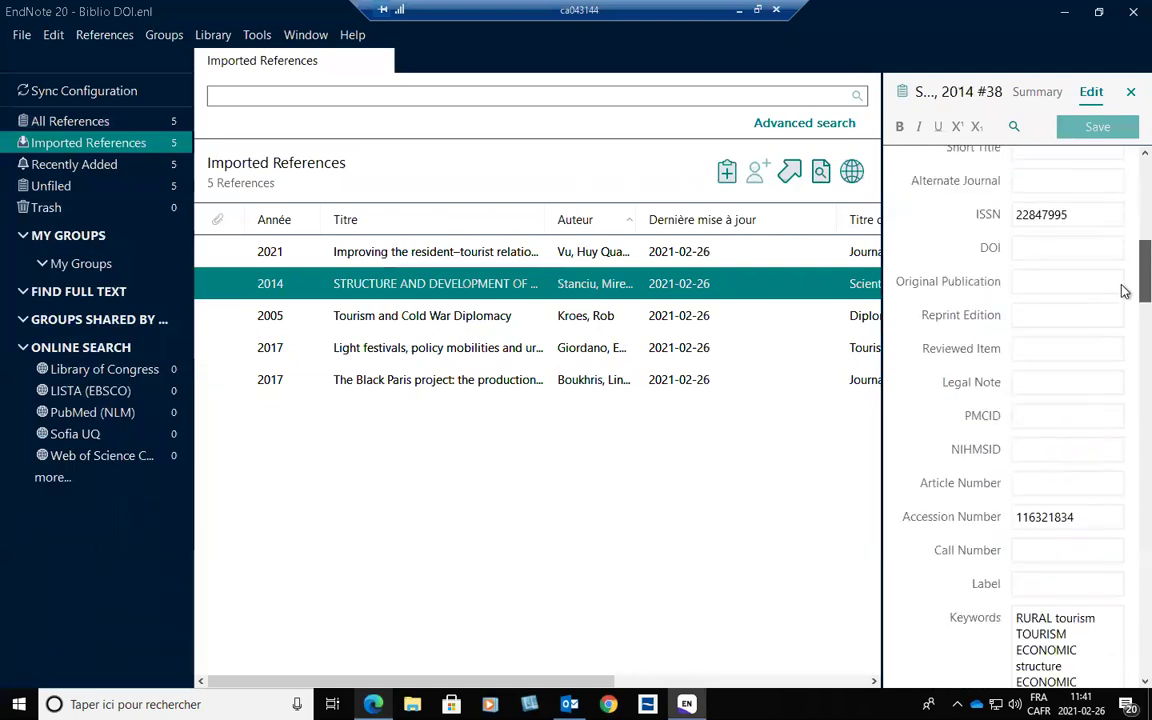
click(1089, 248)
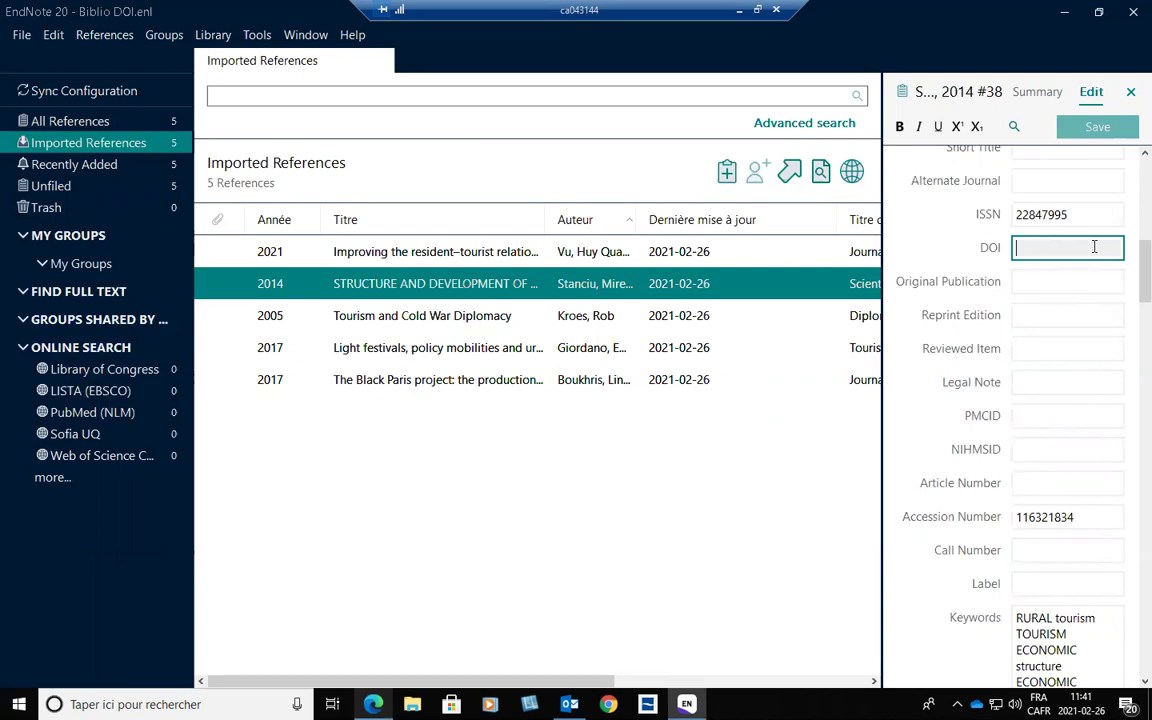
click(435, 305)
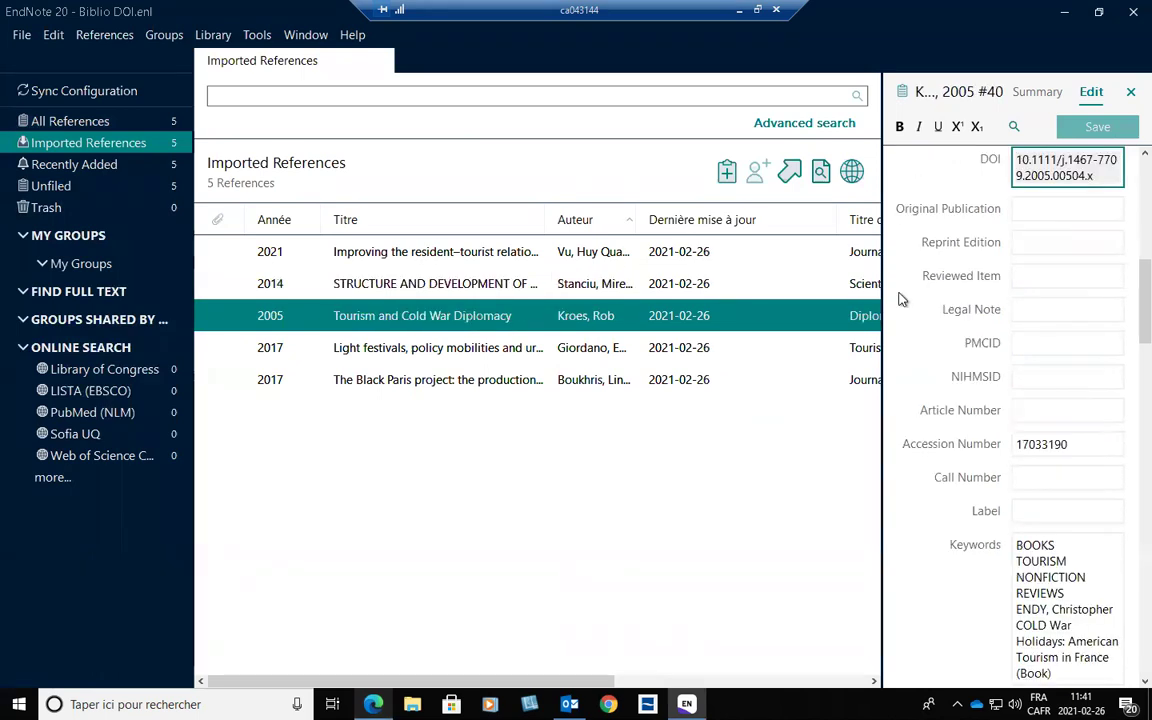
scroll(1121, 290, up, 3)
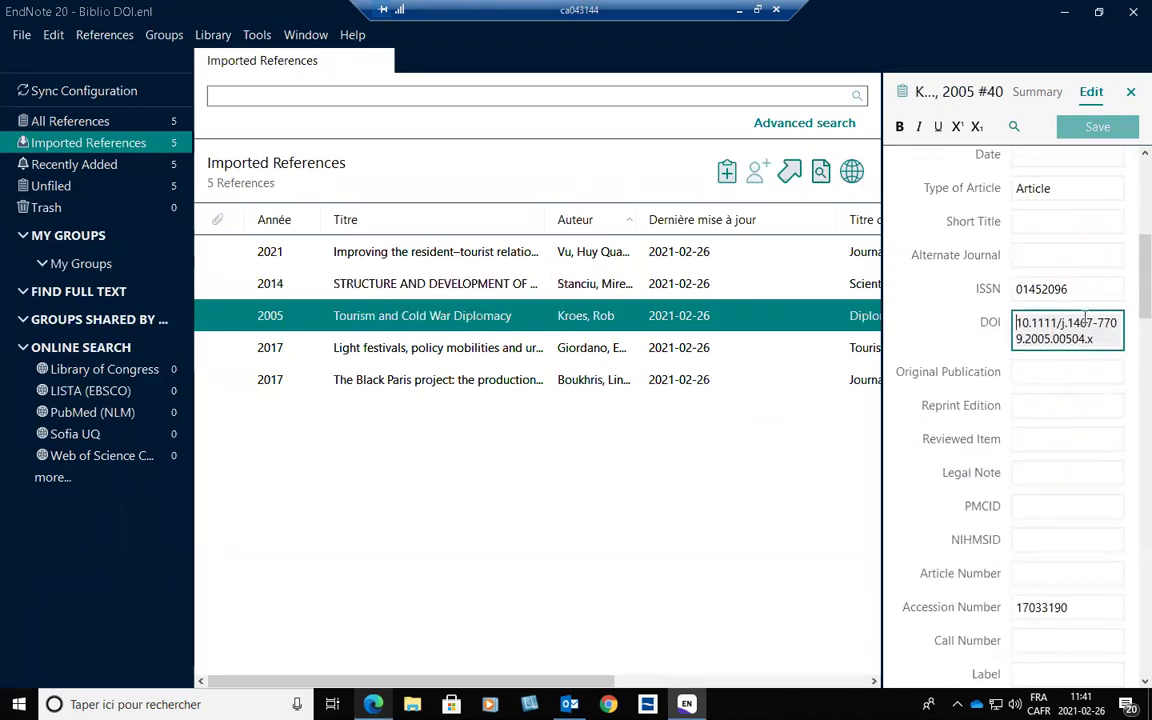
click(609, 352)
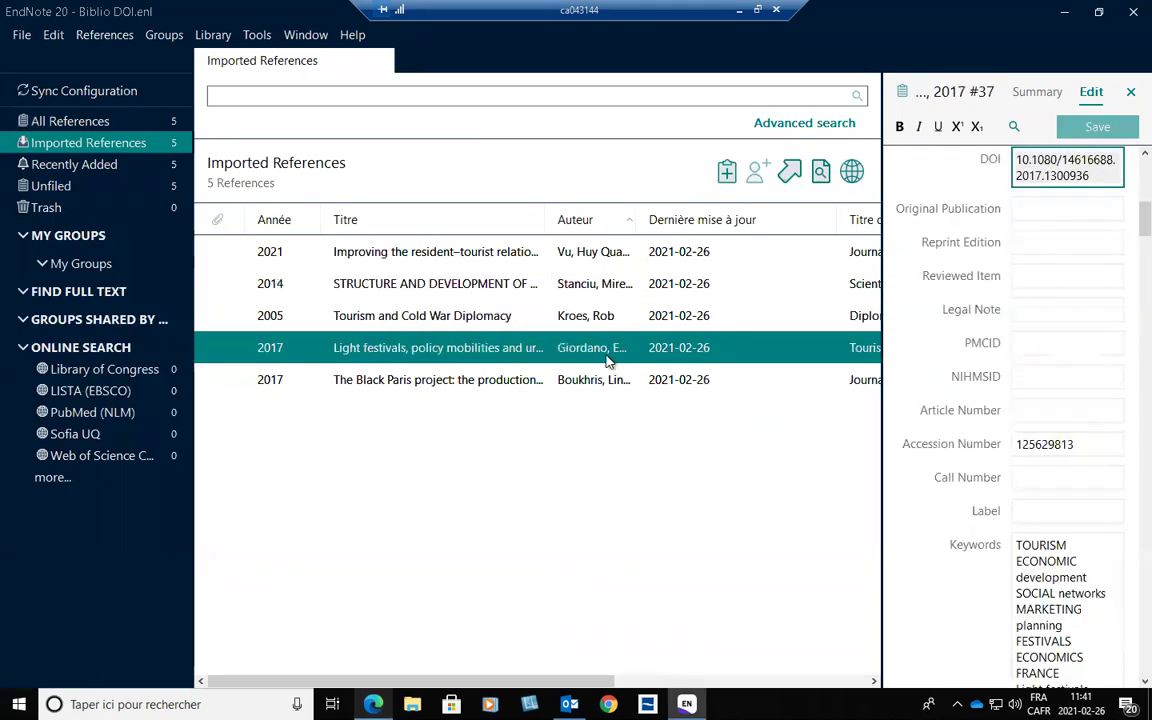
click(679, 382)
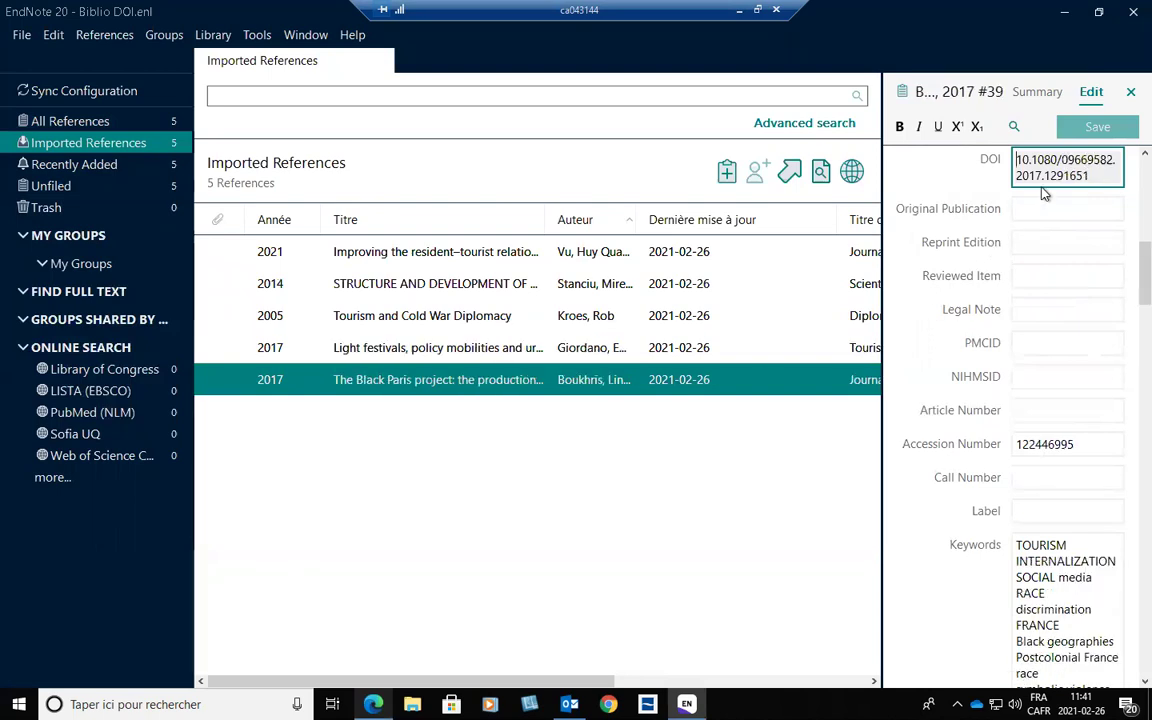
triple_click(1104, 172)
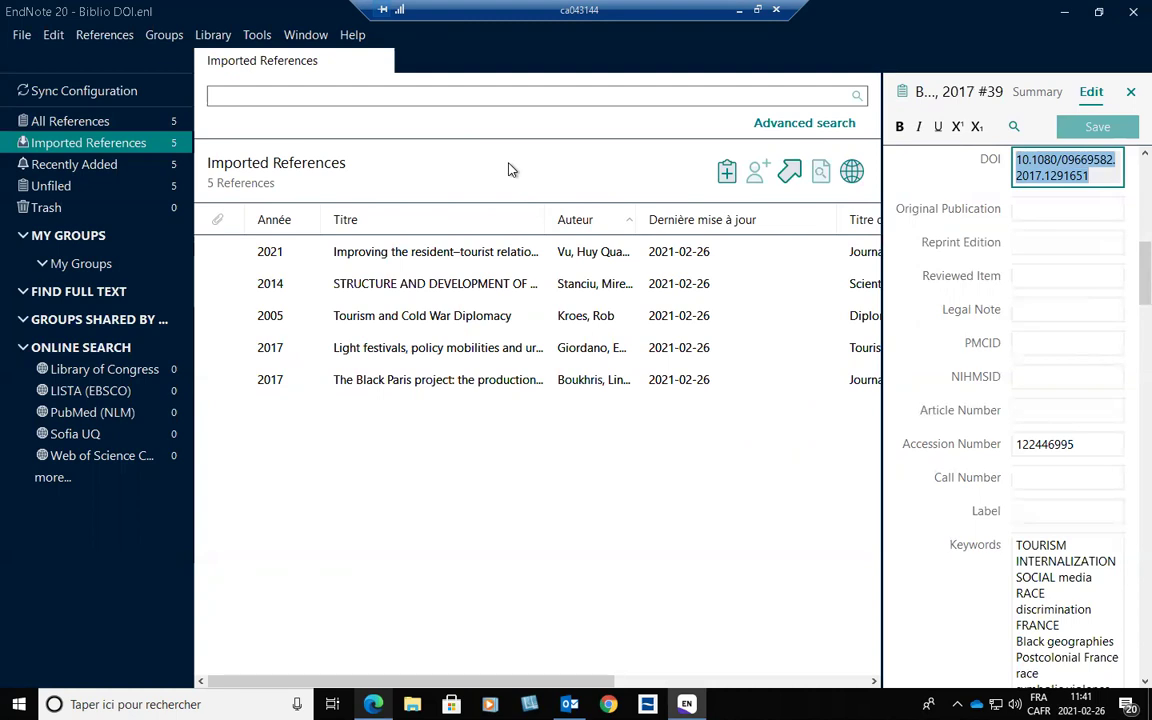
click(413, 256)
Select all five references and run Find Full Text on them.
shift+click(368, 379)
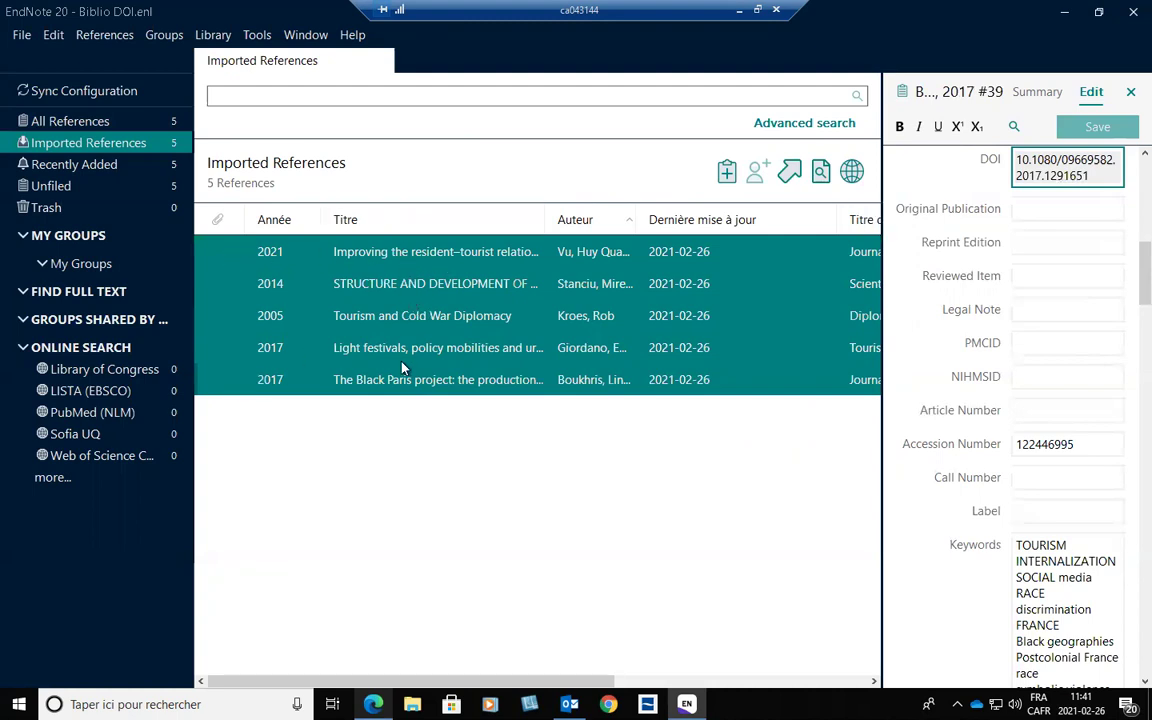
click(106, 36)
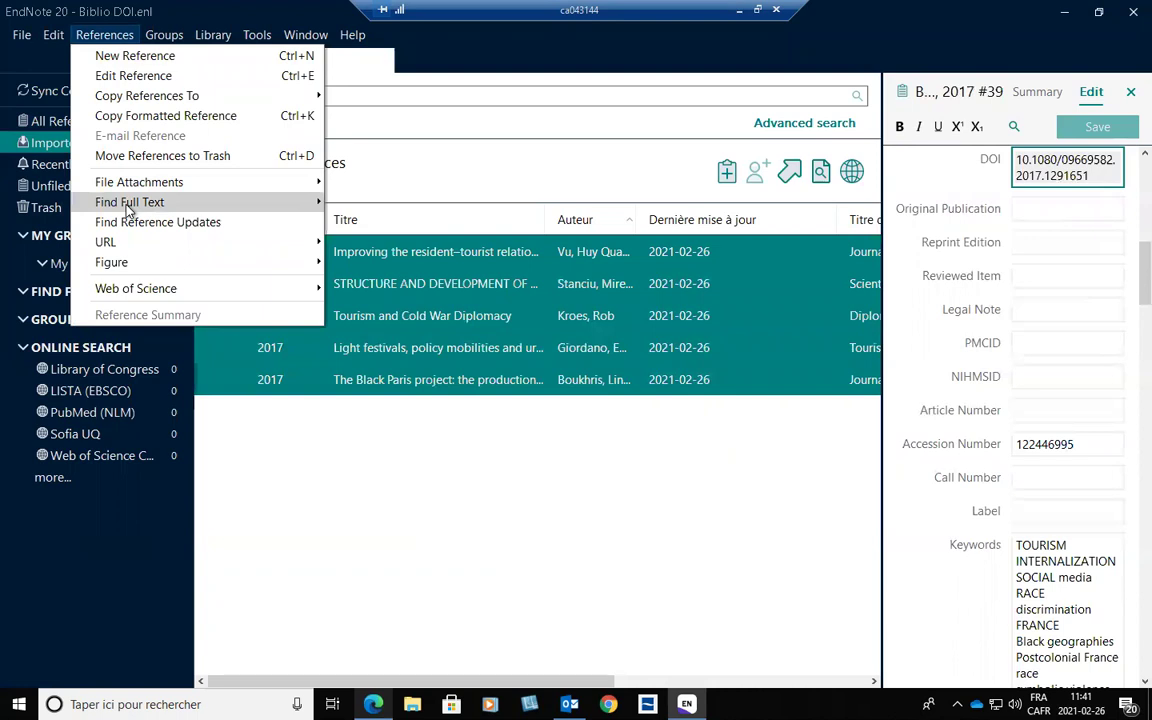
mouse_move(300, 202)
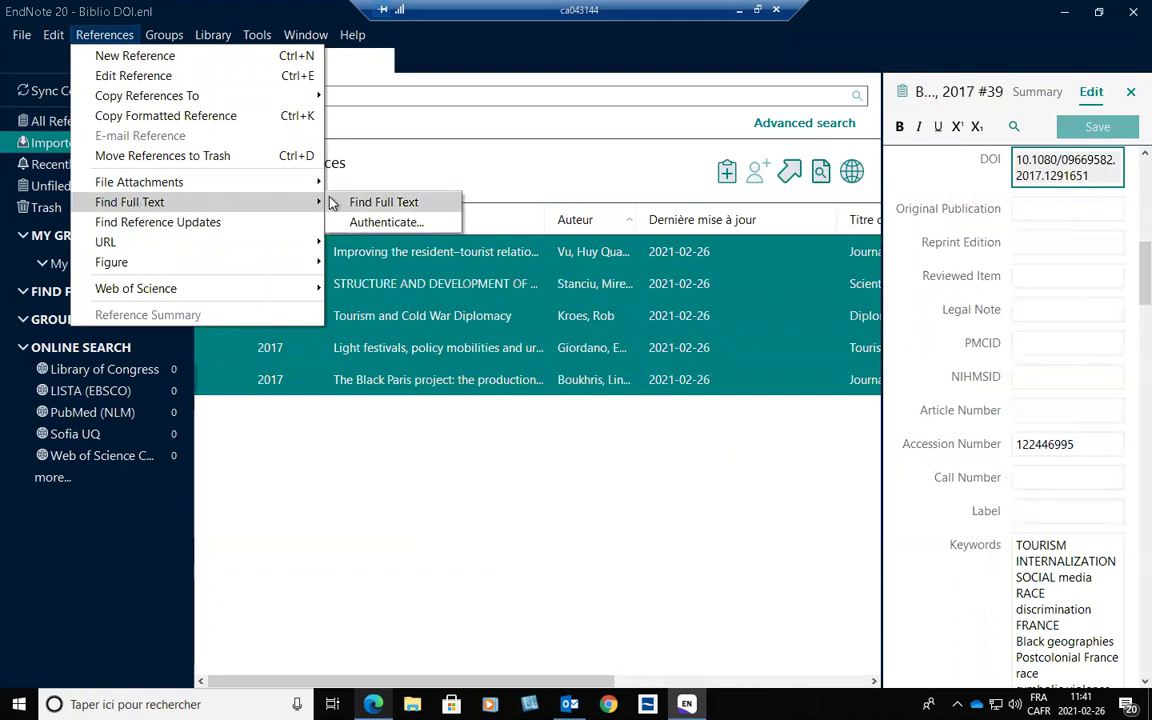
click(820, 175)
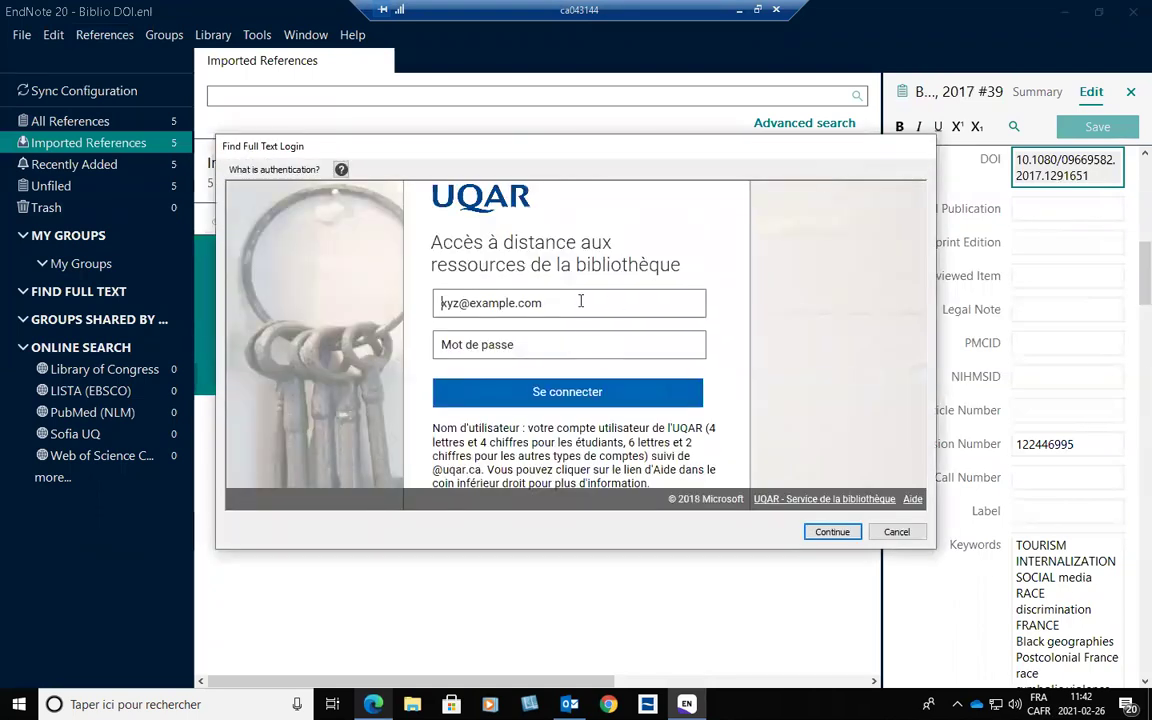
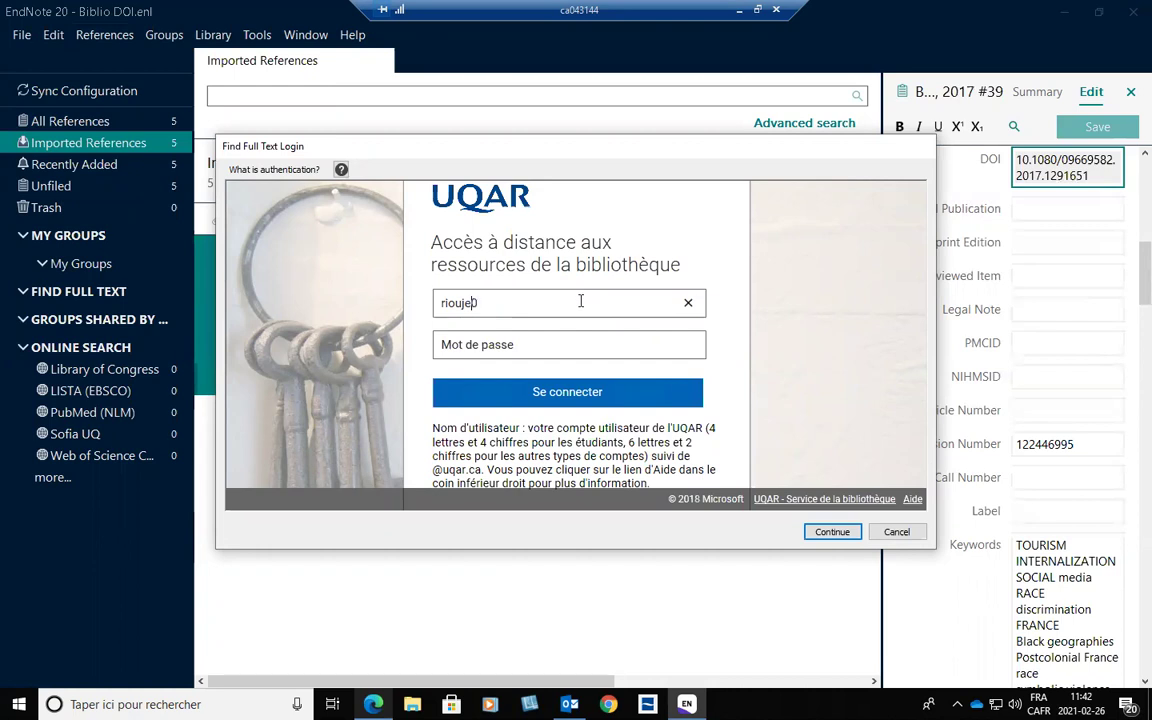
Sign in to the UQAR library with the account e-mail and password, then continue the search.
click(588, 344)
text(•••••)
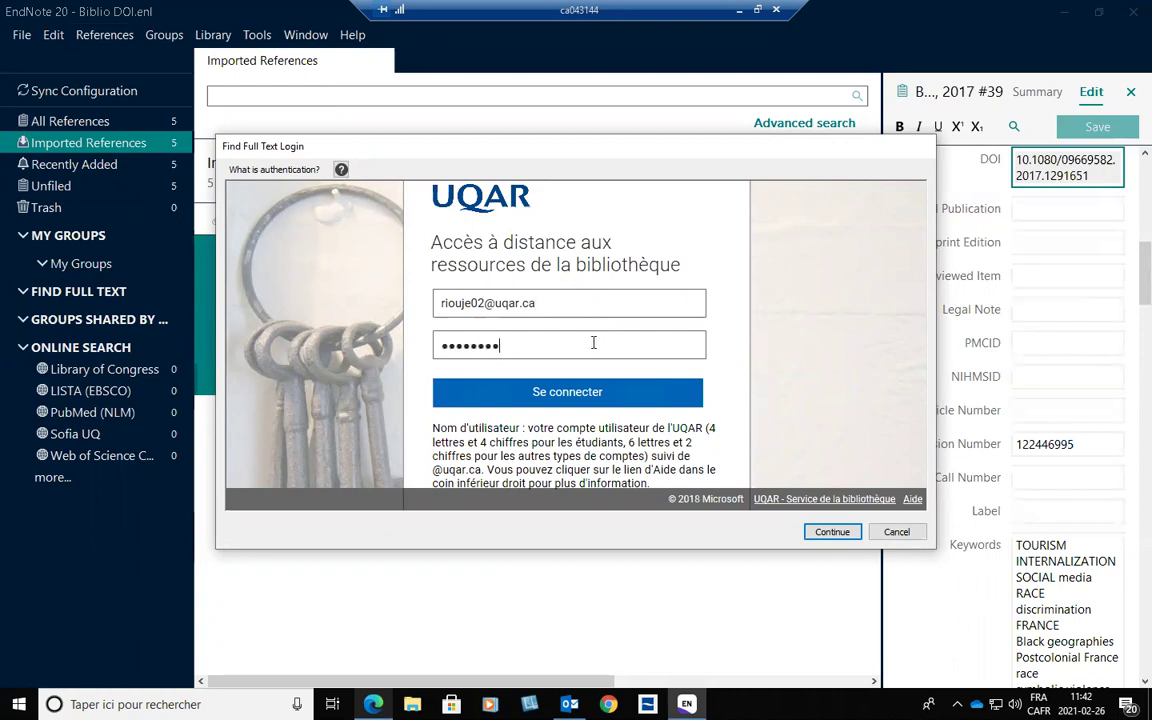
click(565, 395)
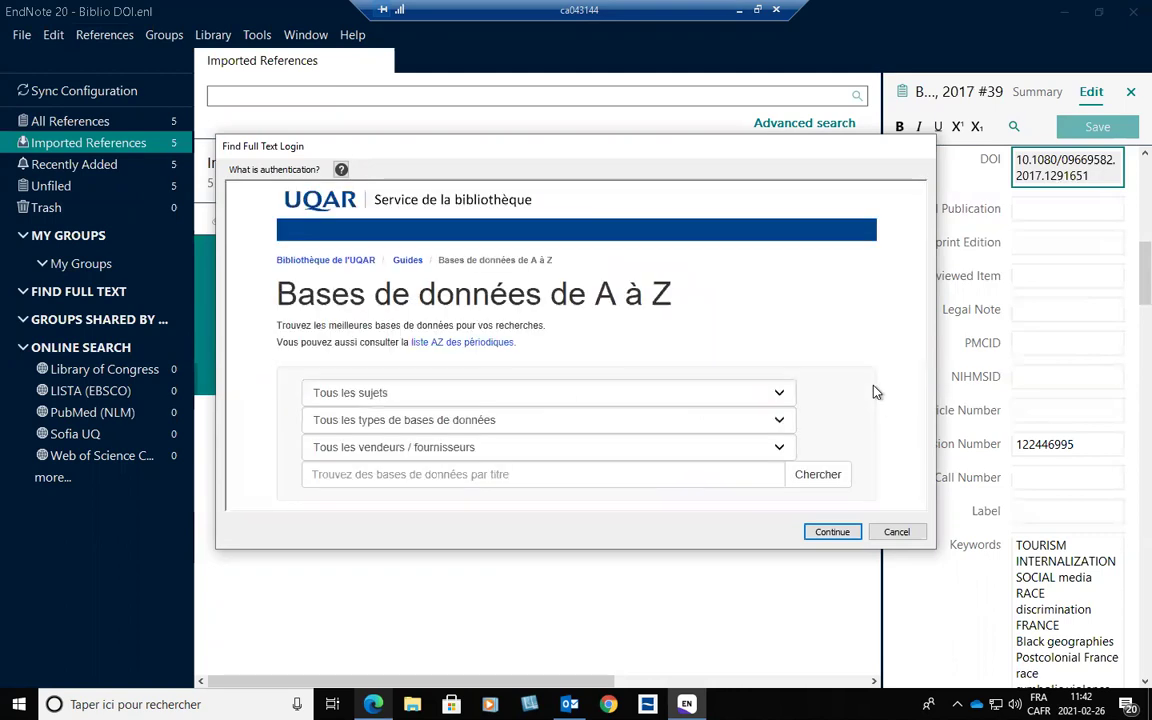
click(832, 532)
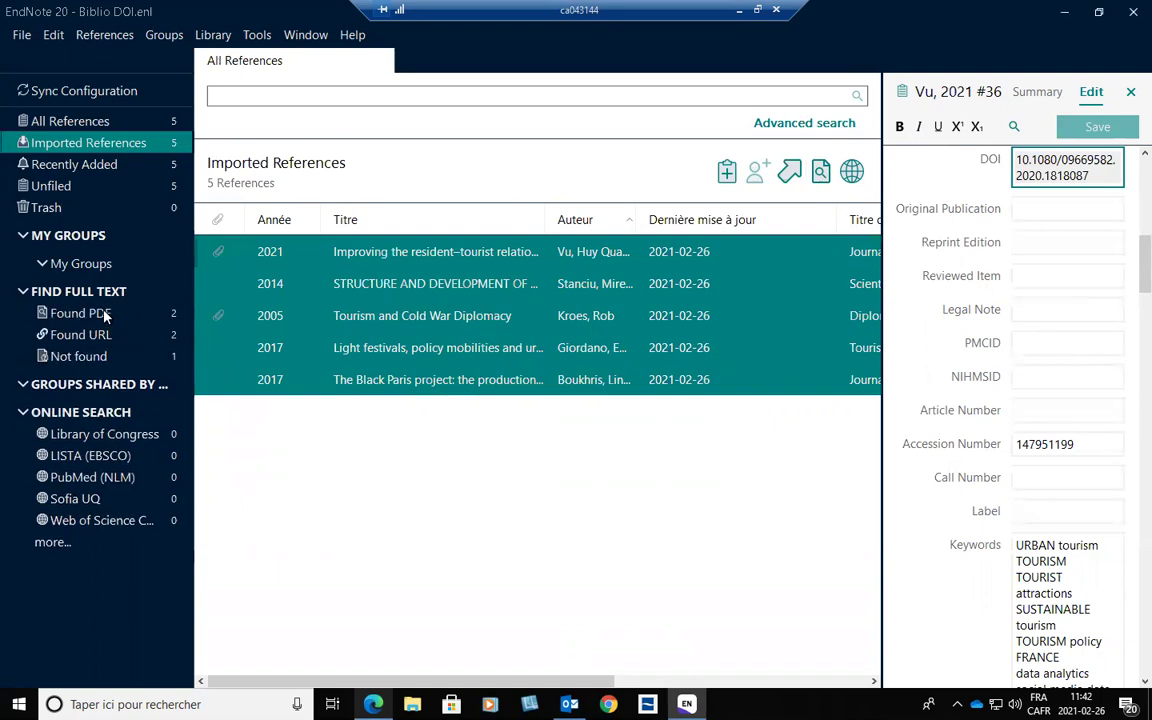
Review the 2021 and 2005 references that received attached PDFs.
click(233, 279)
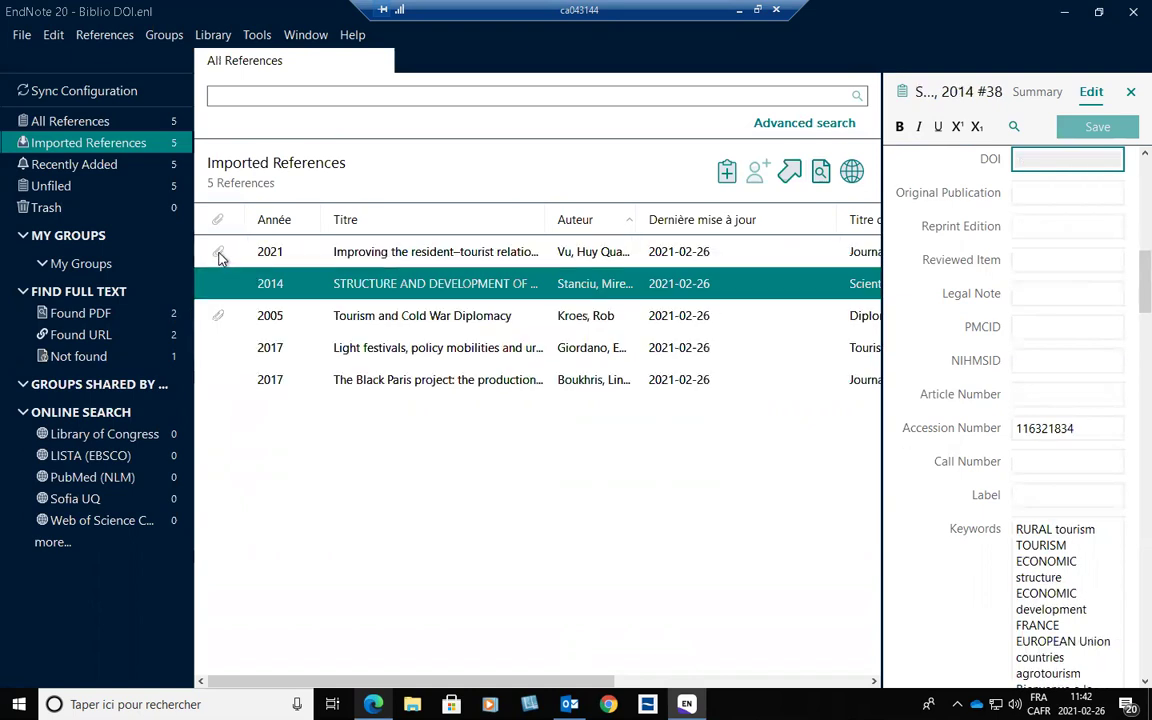
click(222, 256)
click(222, 318)
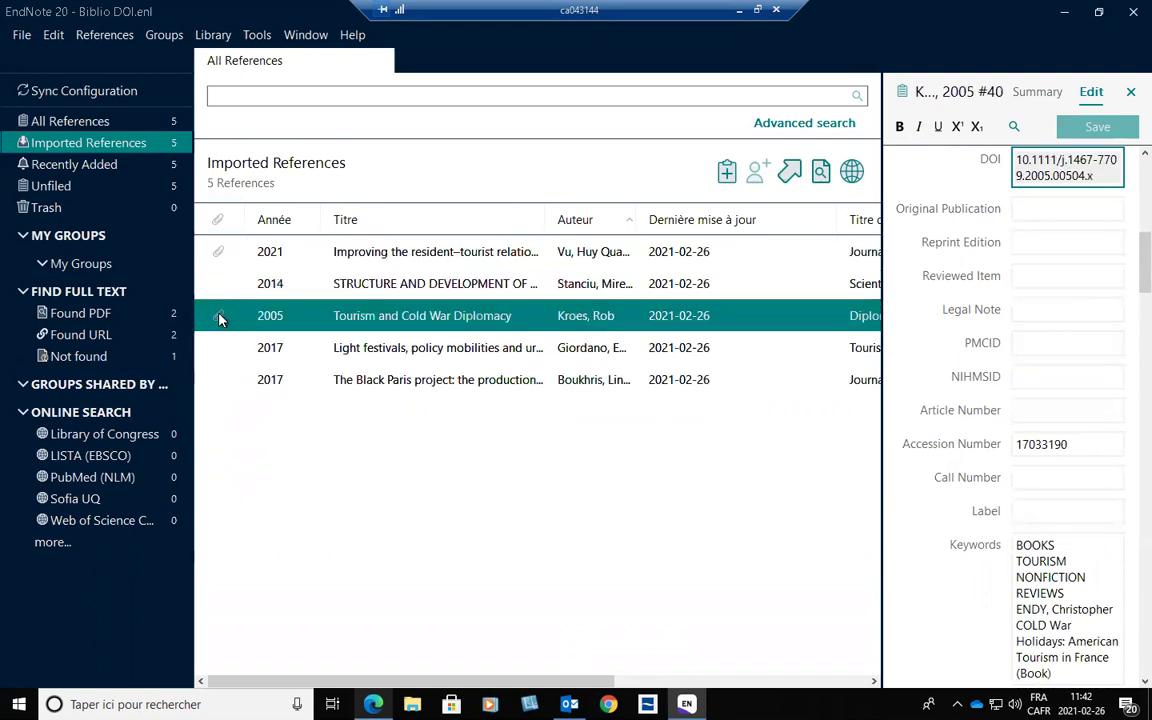
click(218, 254)
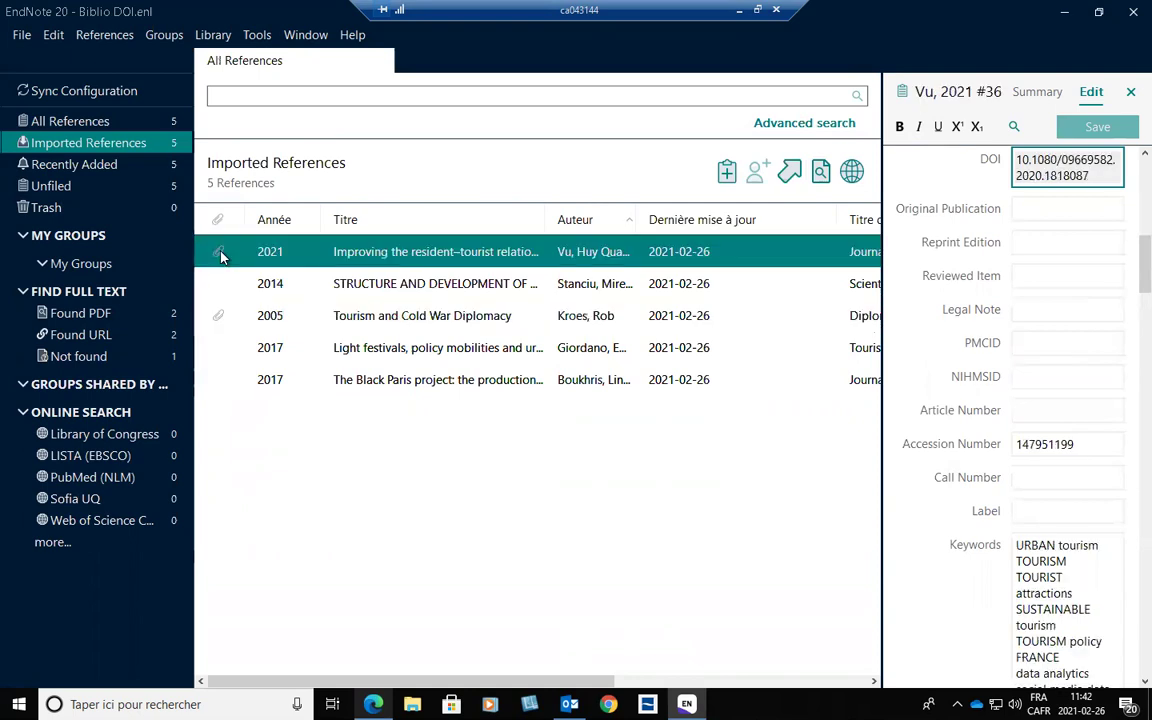
click(220, 317)
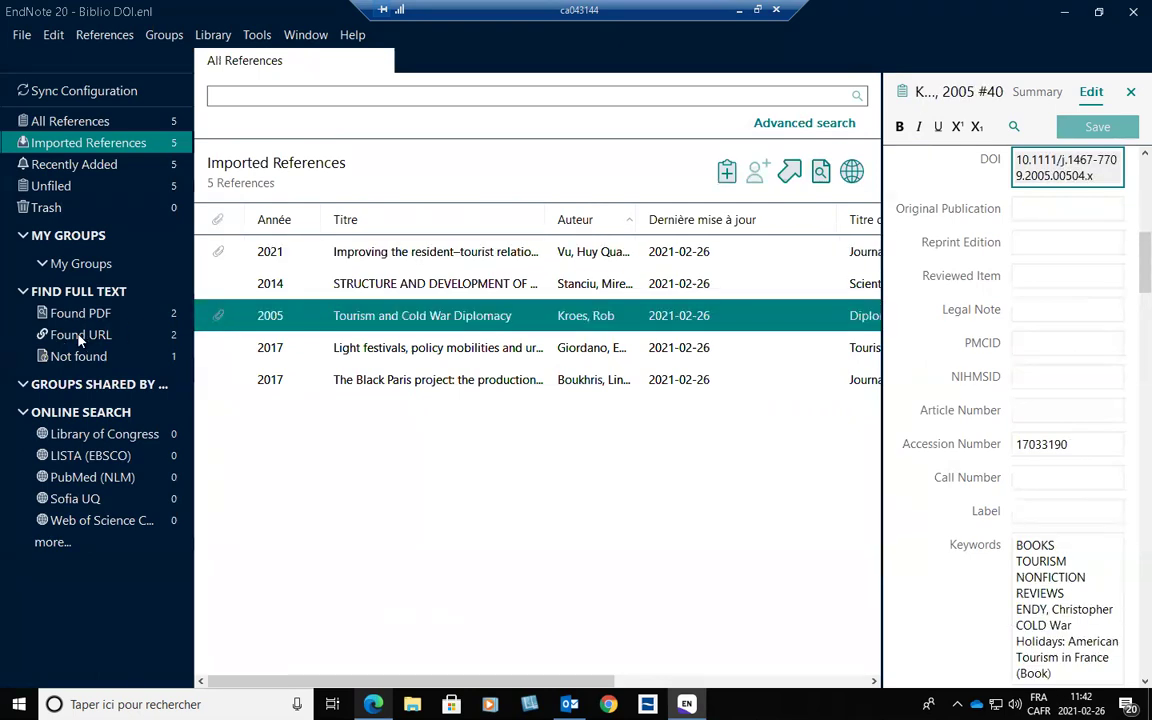
Browse the Found URL and Not Found groups, confirming the 2014 Stanciu reference has no DOI.
click(175, 339)
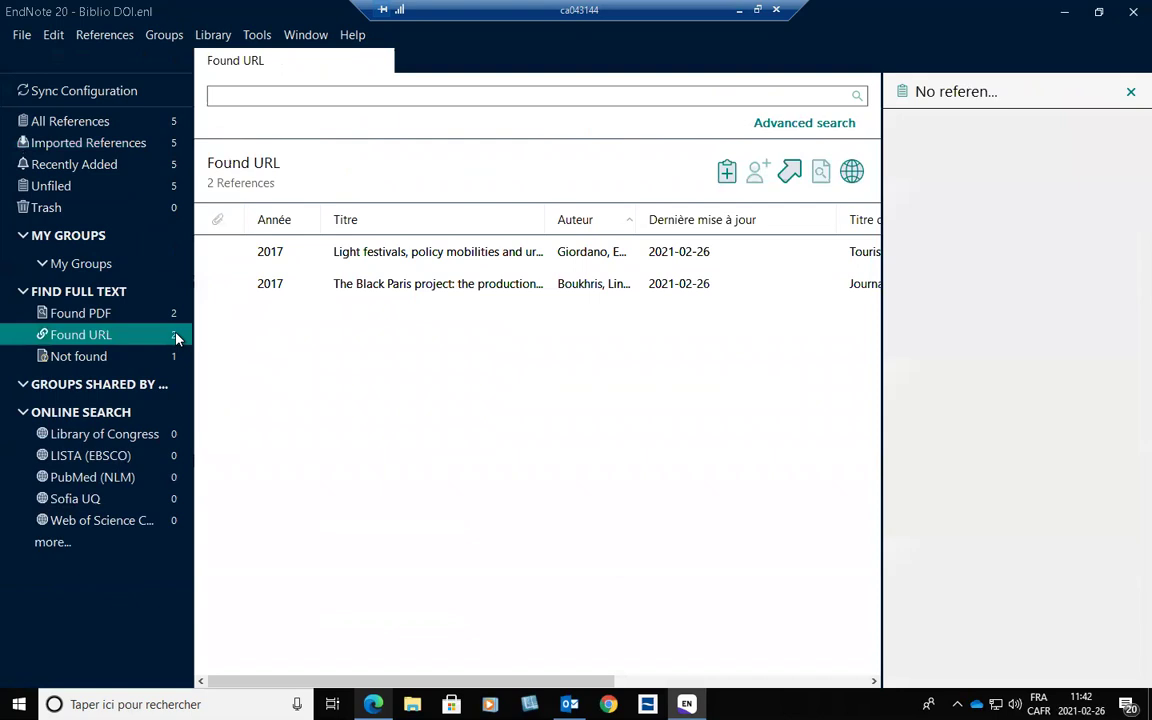
click(272, 258)
click(276, 288)
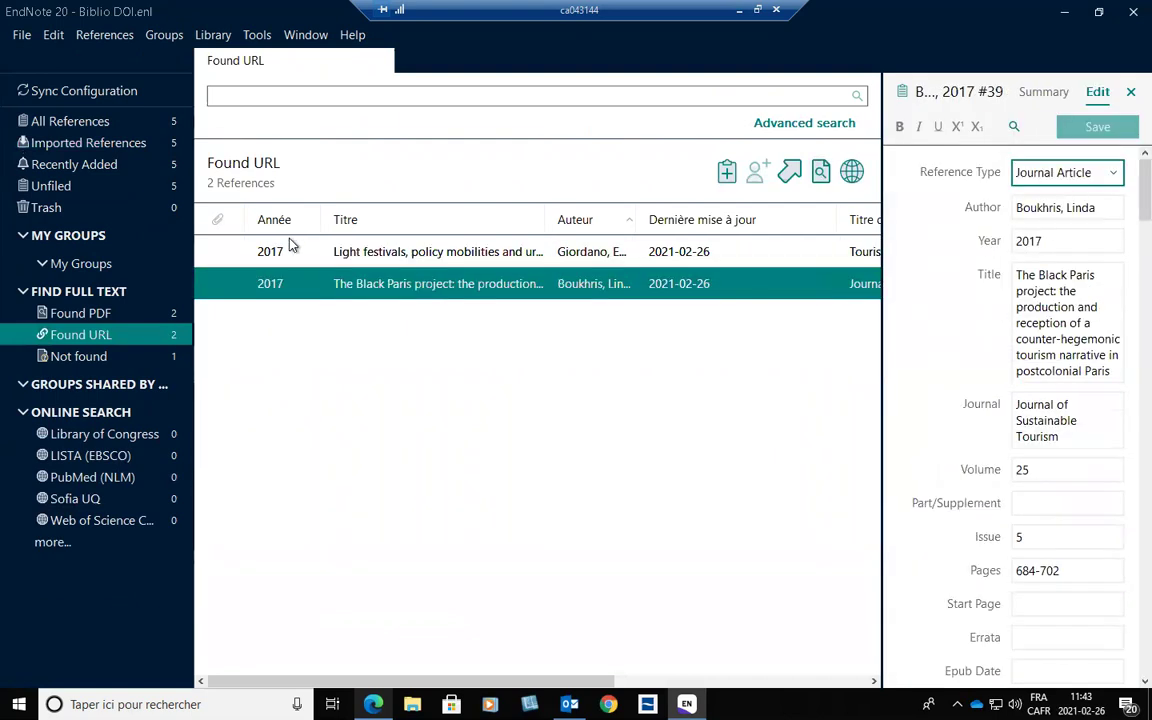
click(175, 360)
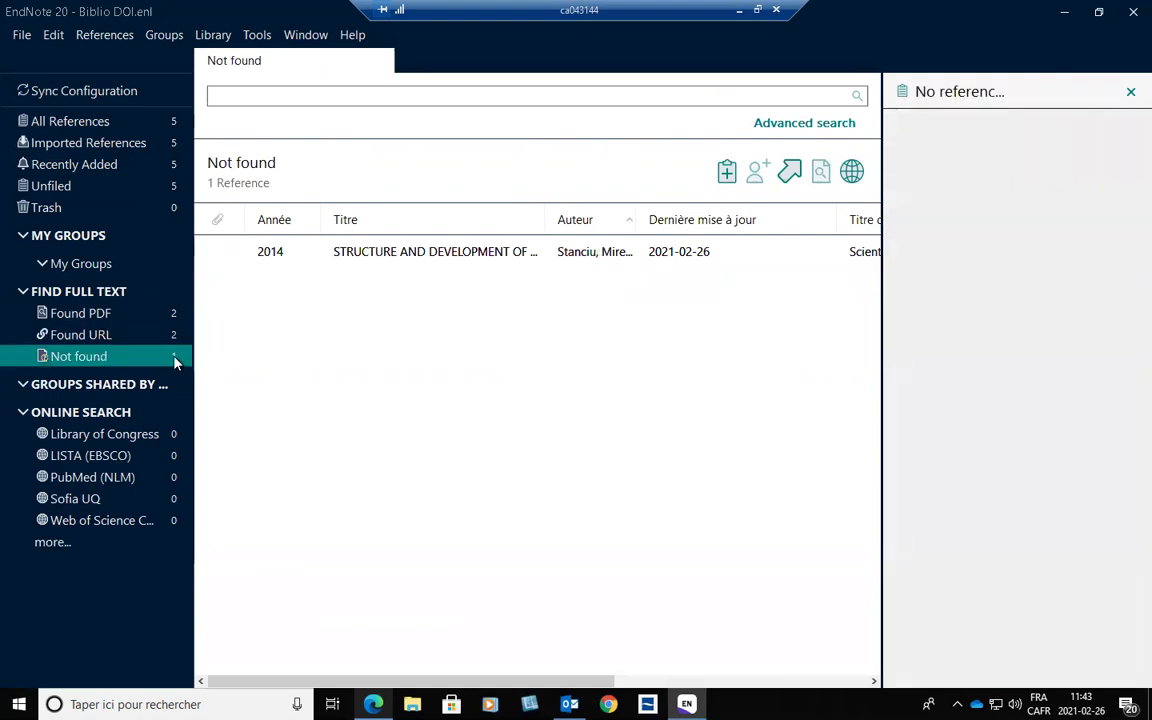
click(378, 258)
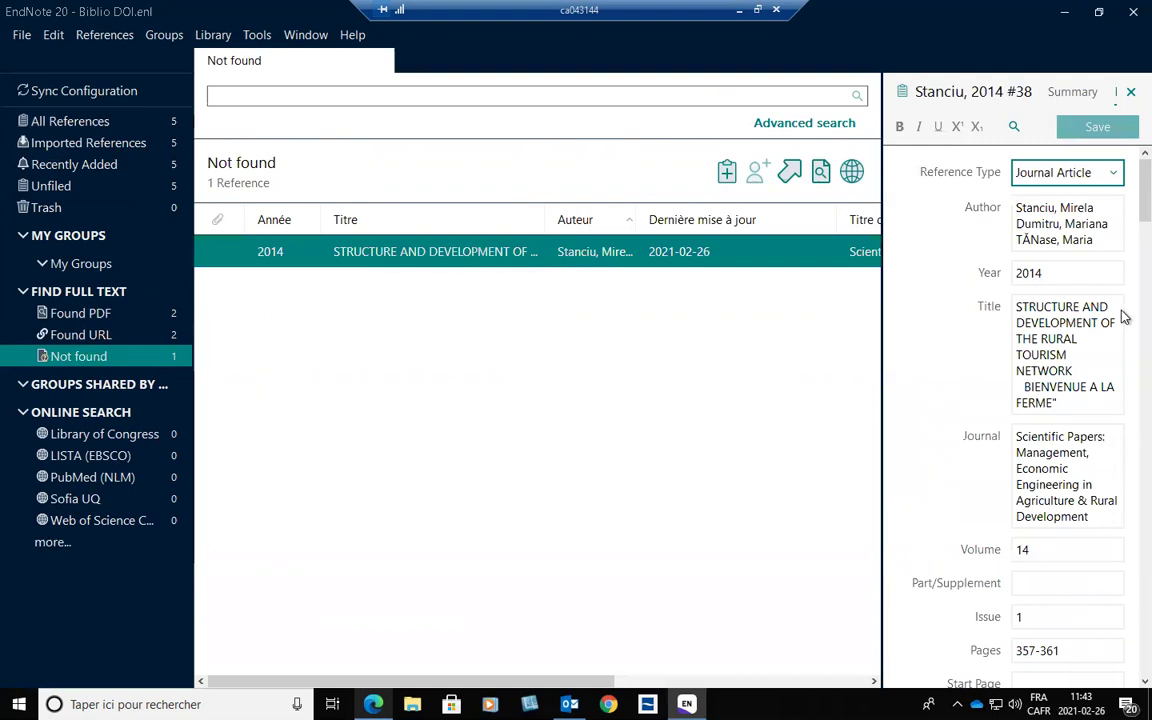
scroll(1122, 215, down, 3)
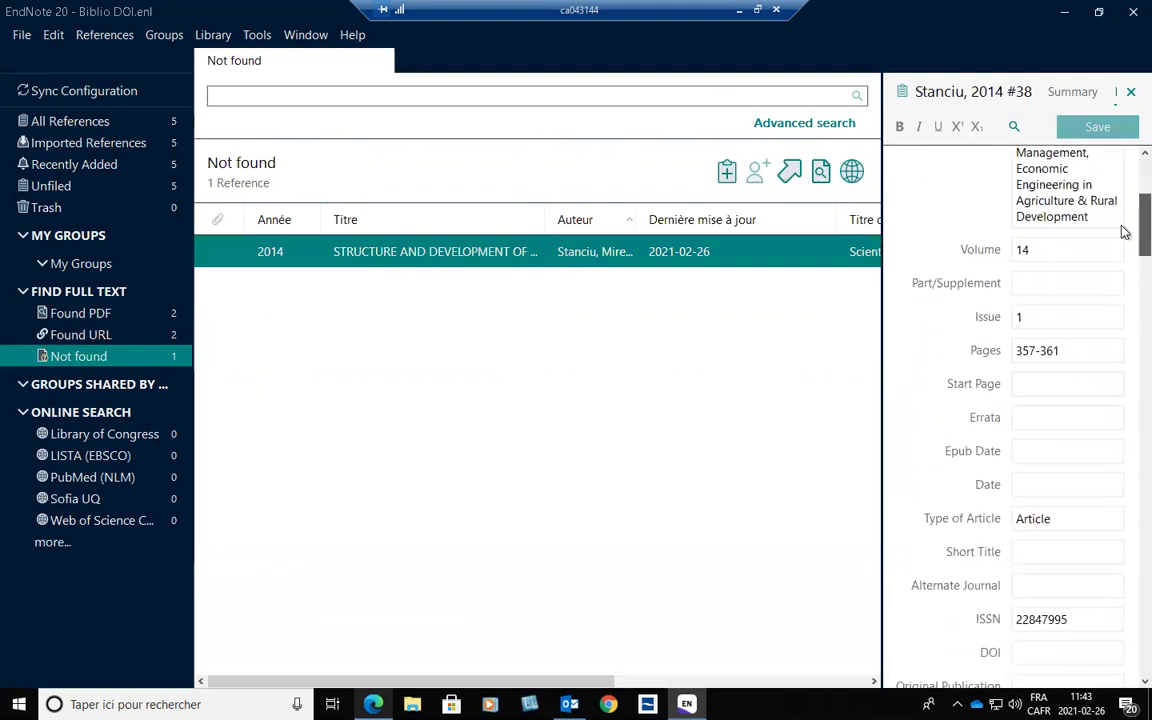
scroll(1121, 245, down, 3)
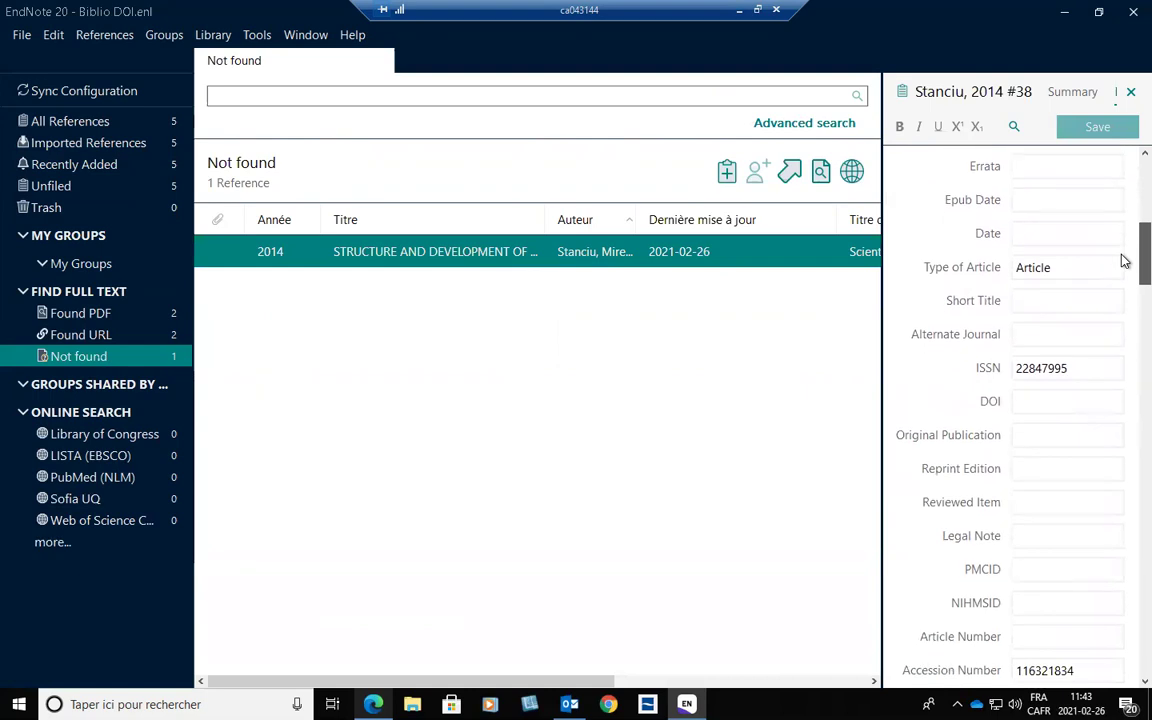
click(1035, 400)
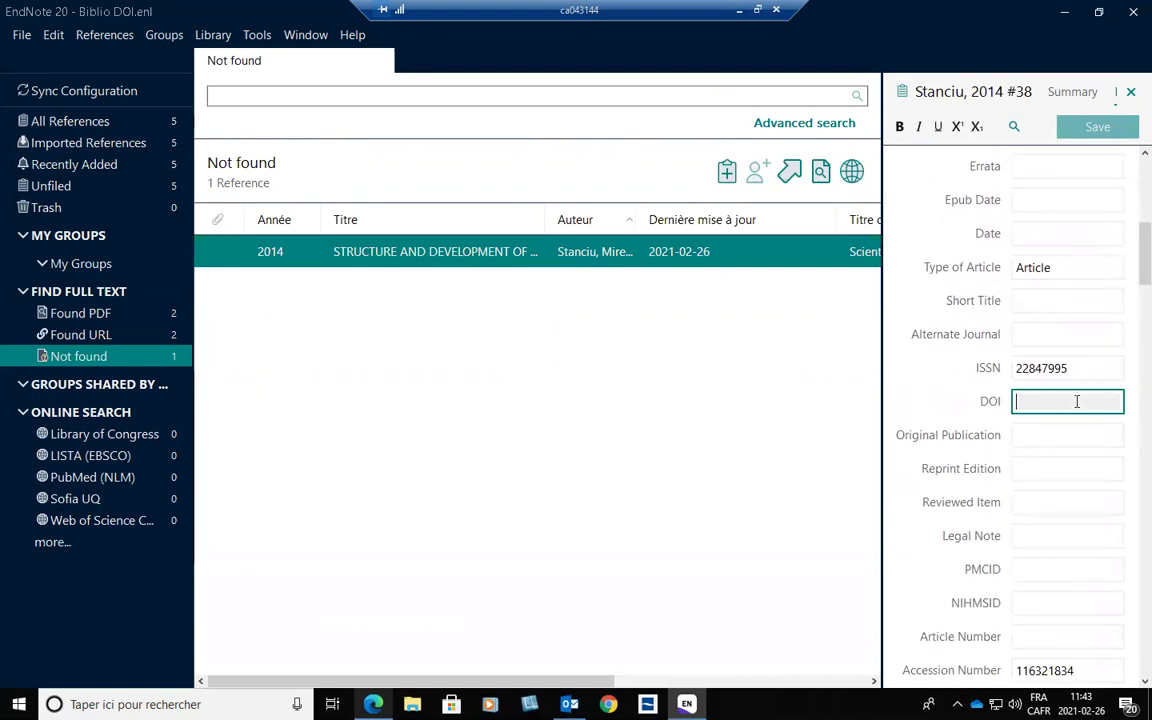
Open the Light festivals reference's DOI field in the Found URL group, then go to the browser.
click(100, 335)
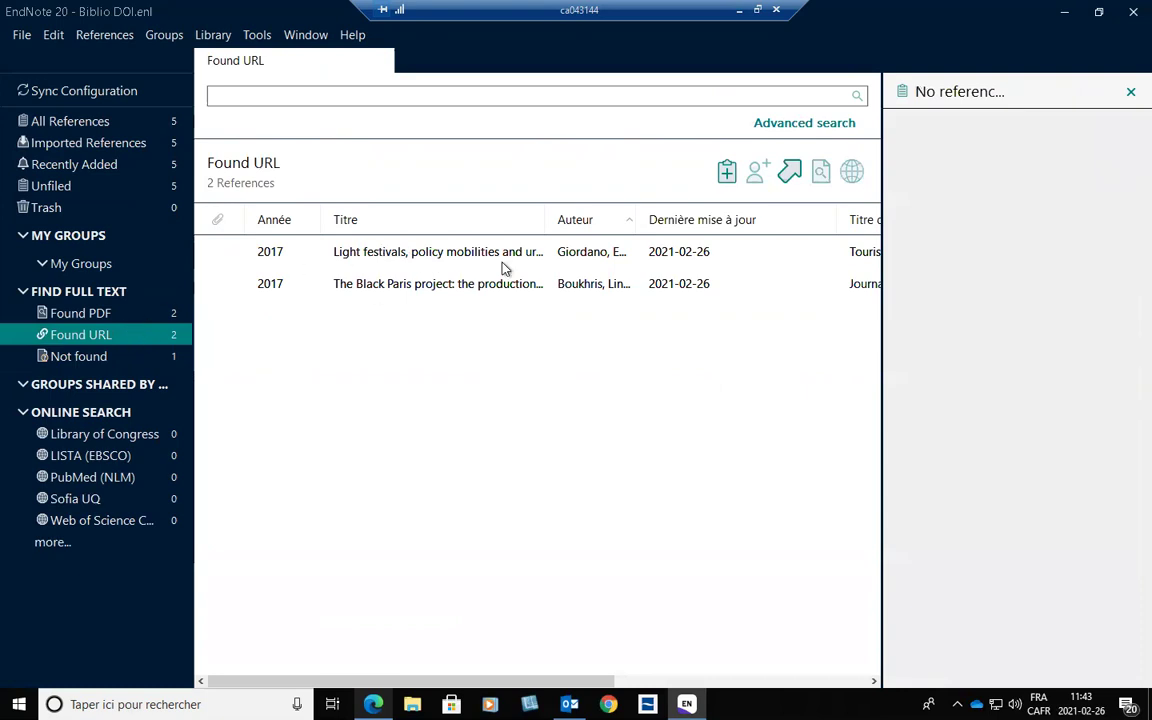
click(504, 264)
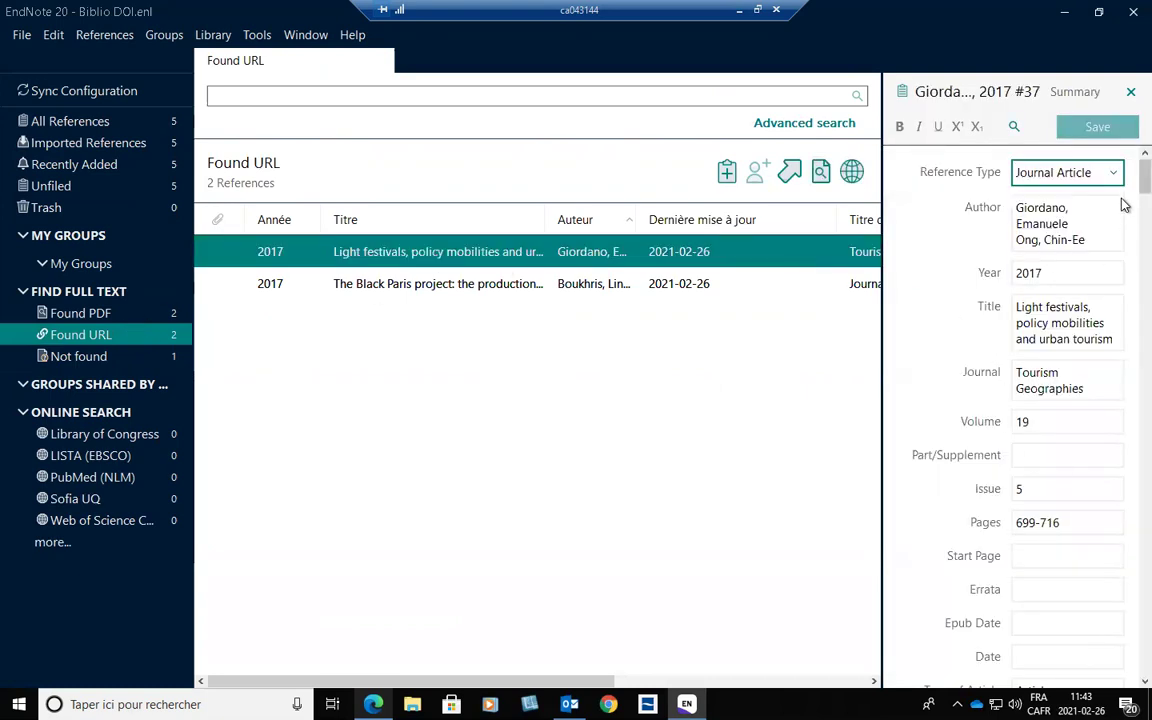
scroll(1124, 205, down, 5)
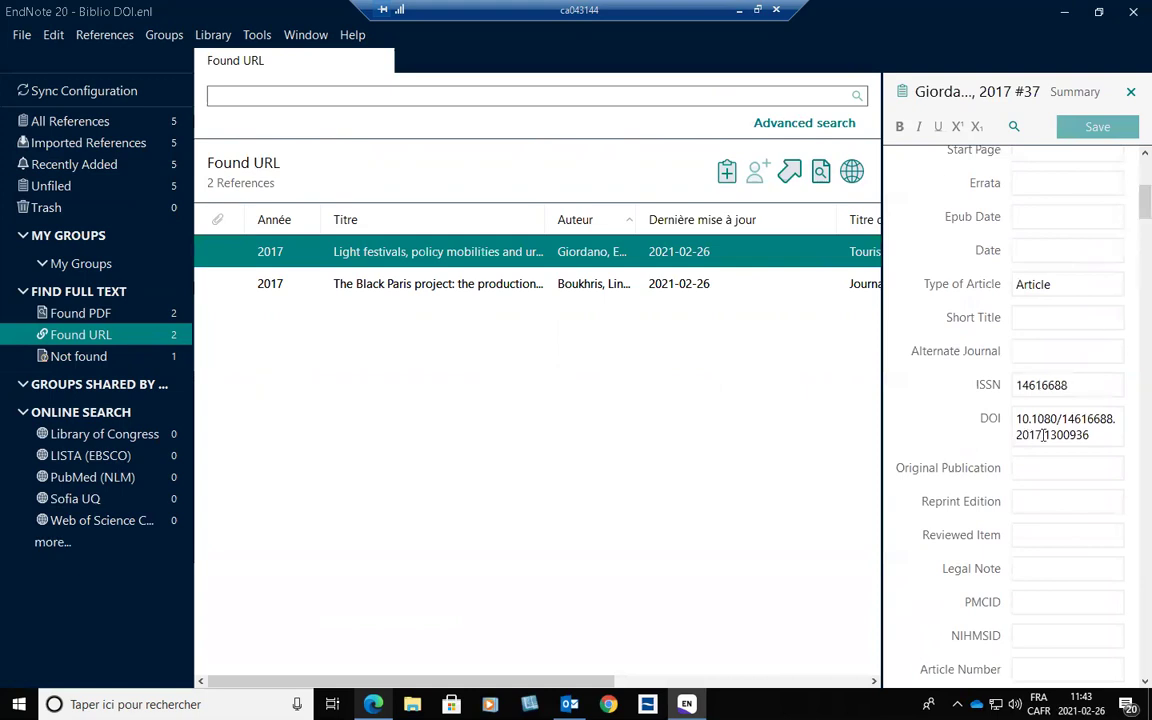
click(1045, 435)
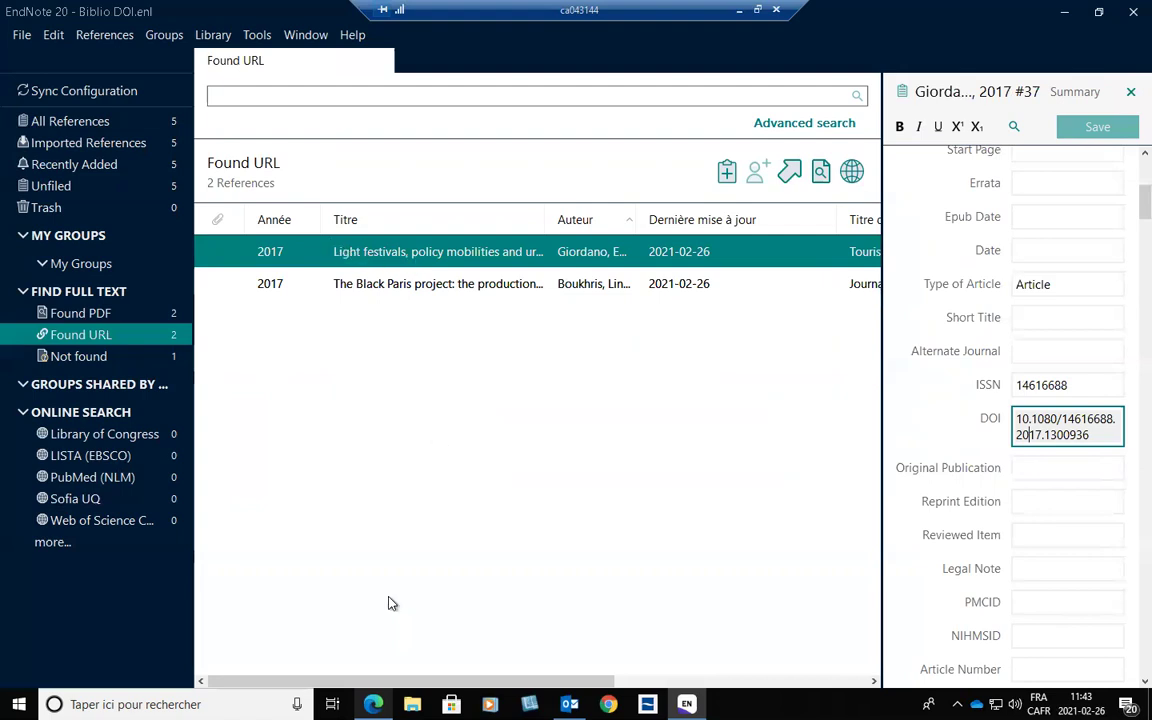
key(alt+Tab)
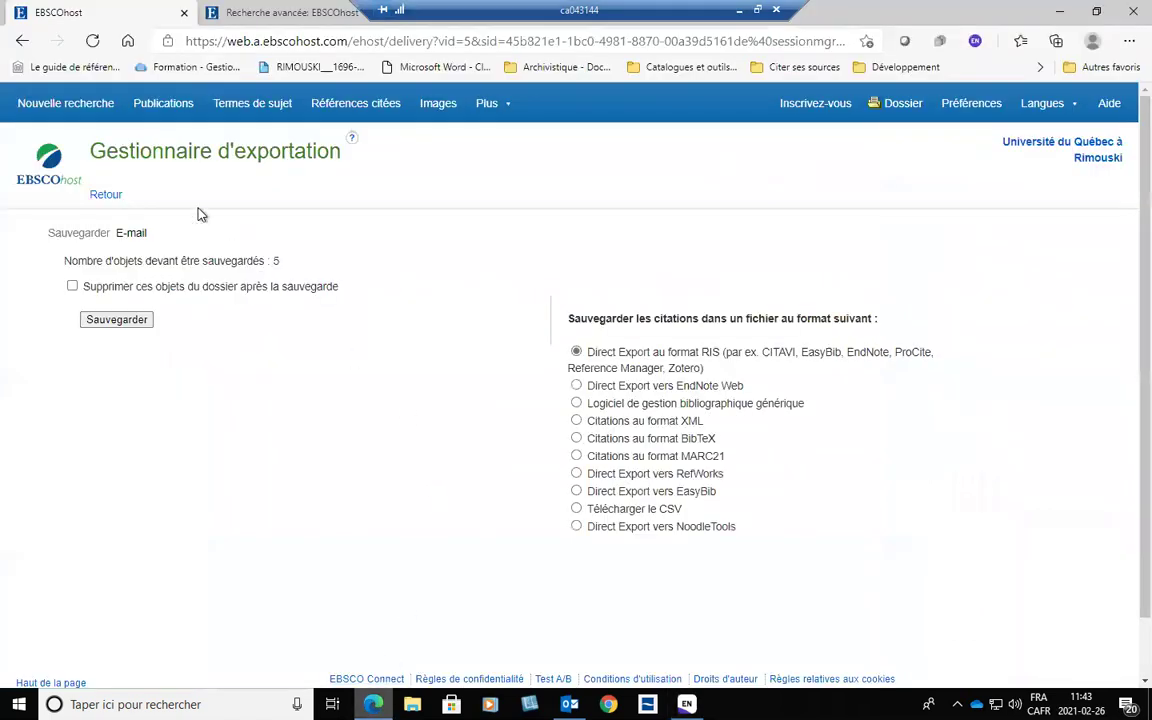
Open the Light festivals record from the EBSCOhost folder and look up its full text via Obtenir.
click(22, 41)
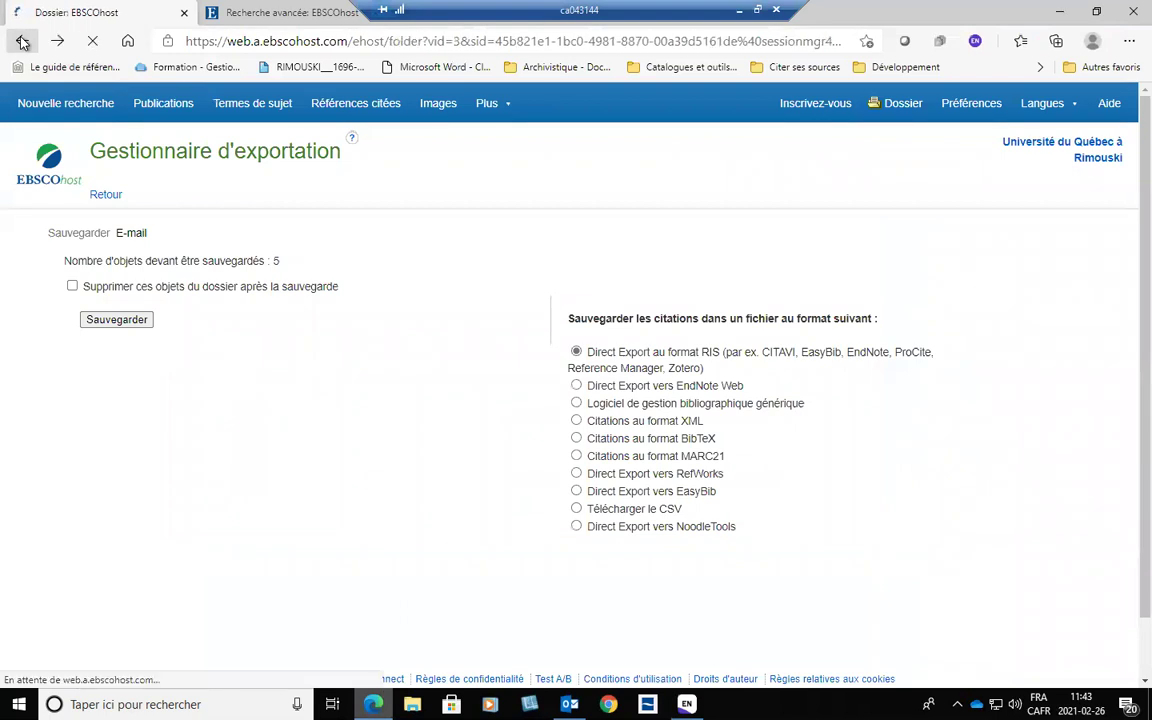
scroll(442, 398, down, 2)
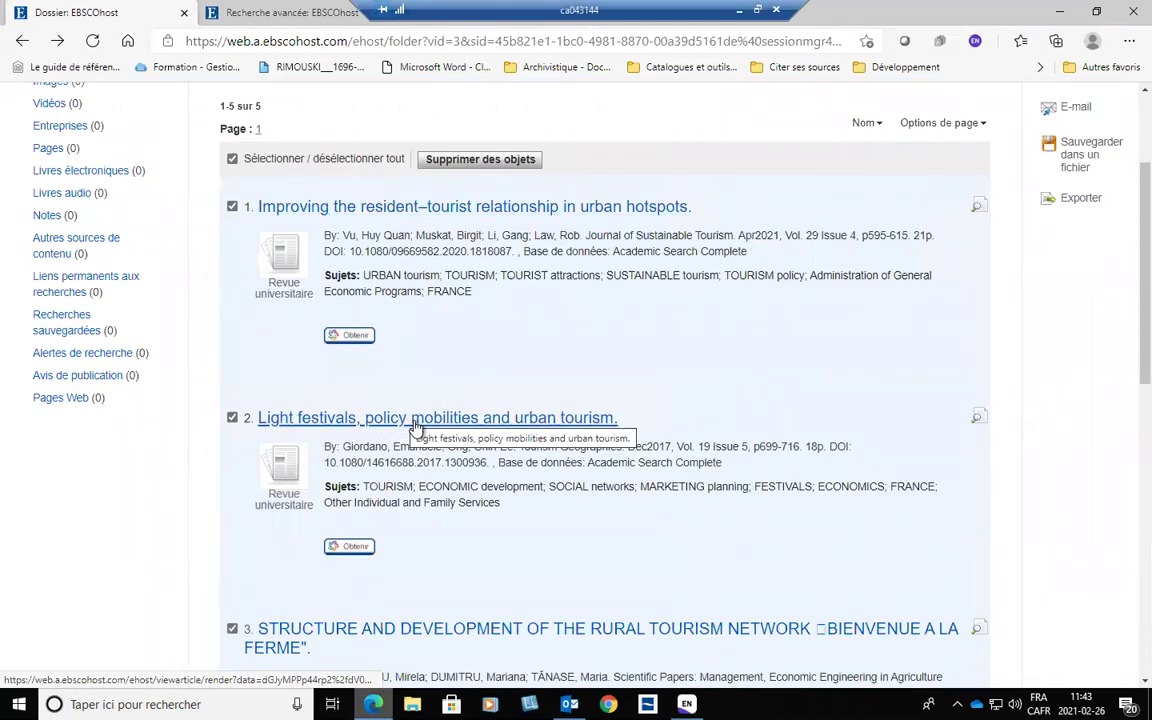
click(415, 419)
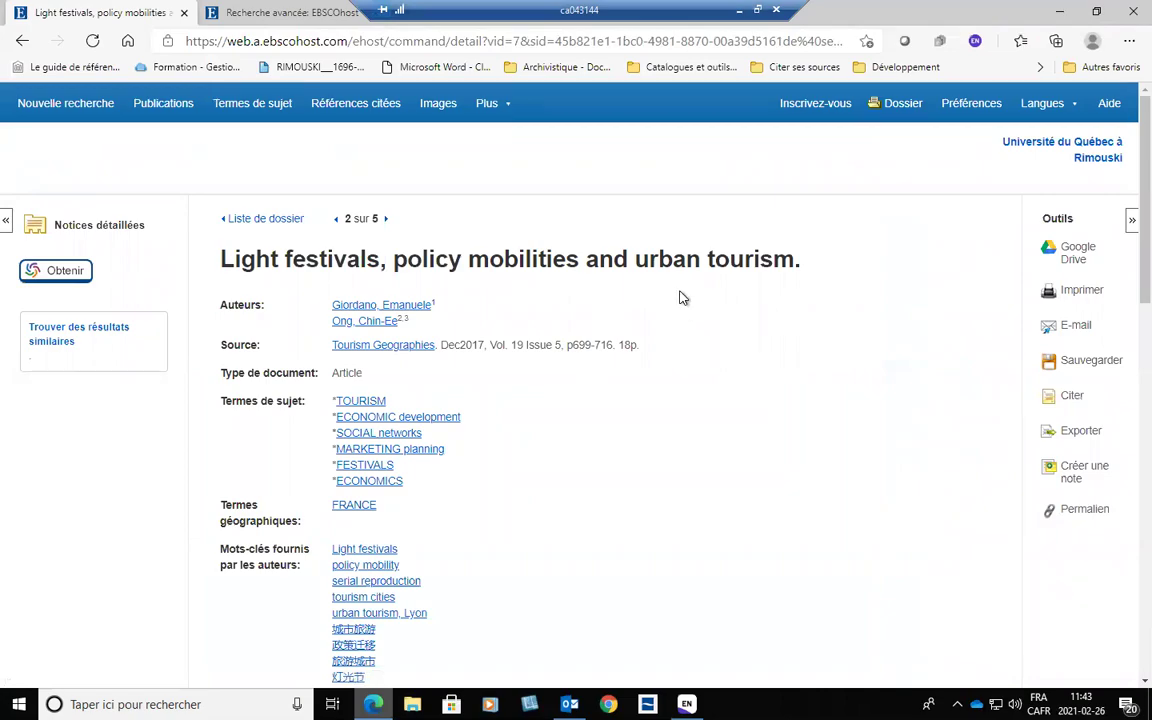
scroll(583, 388, down, 10)
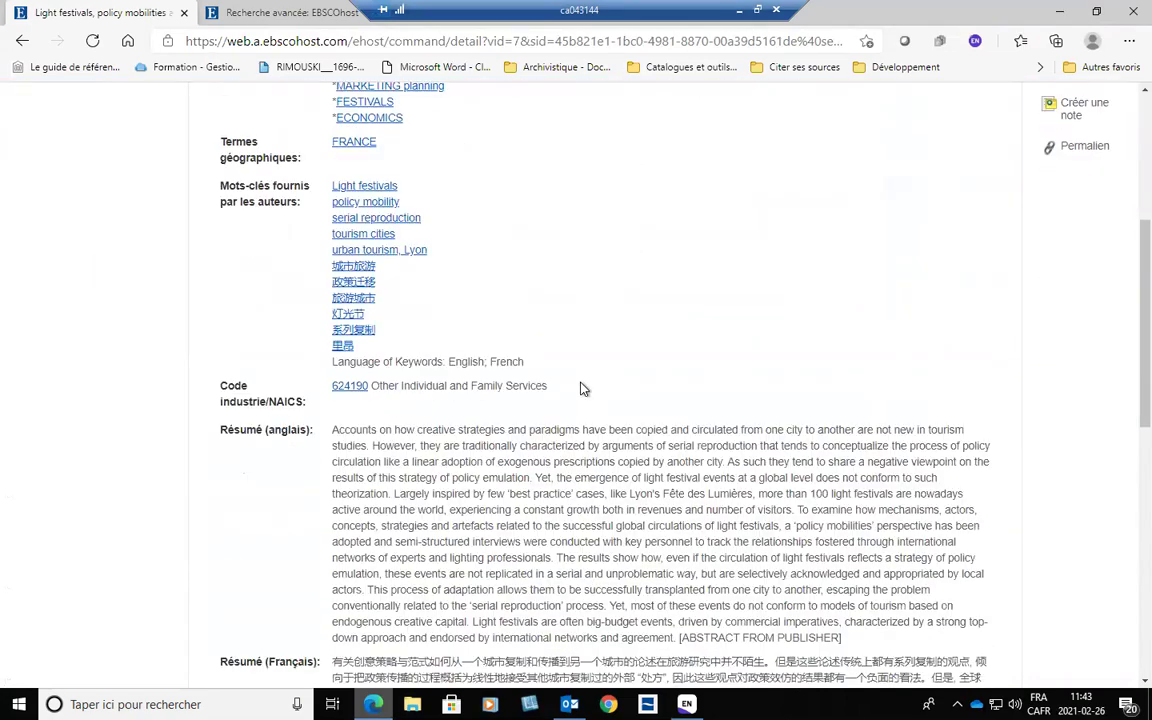
scroll(583, 388, down, 4)
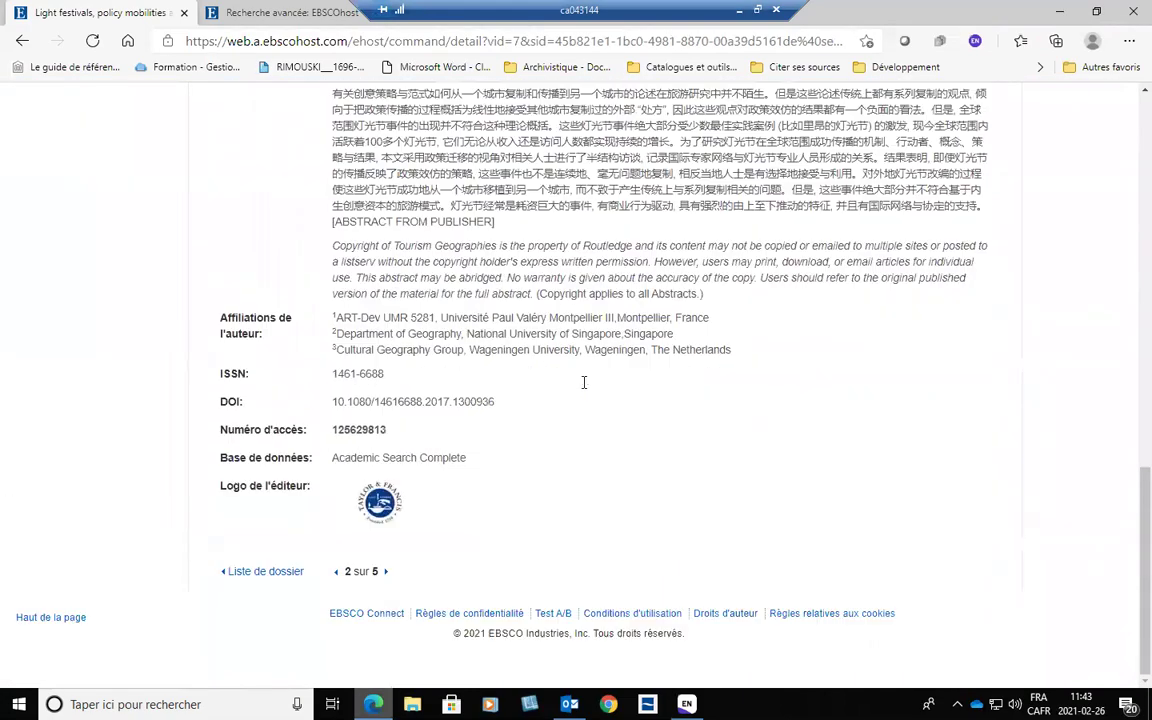
drag(1124, 496, 1010, 147)
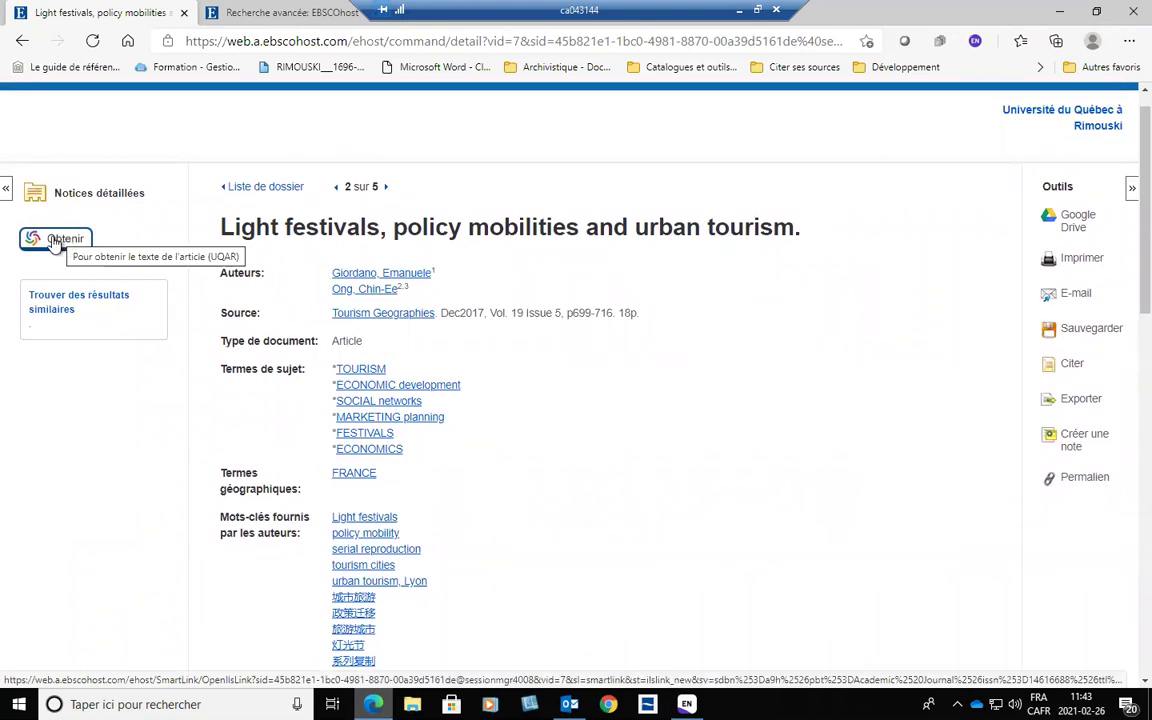
click(55, 242)
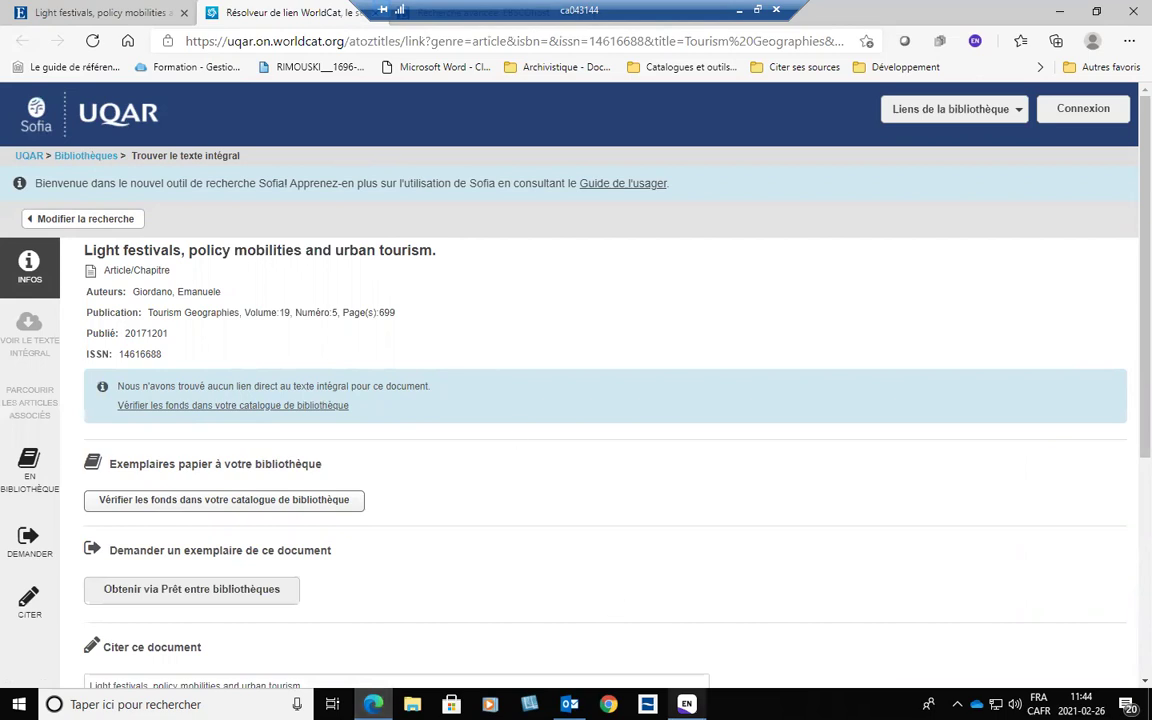
key(alt+Tab)
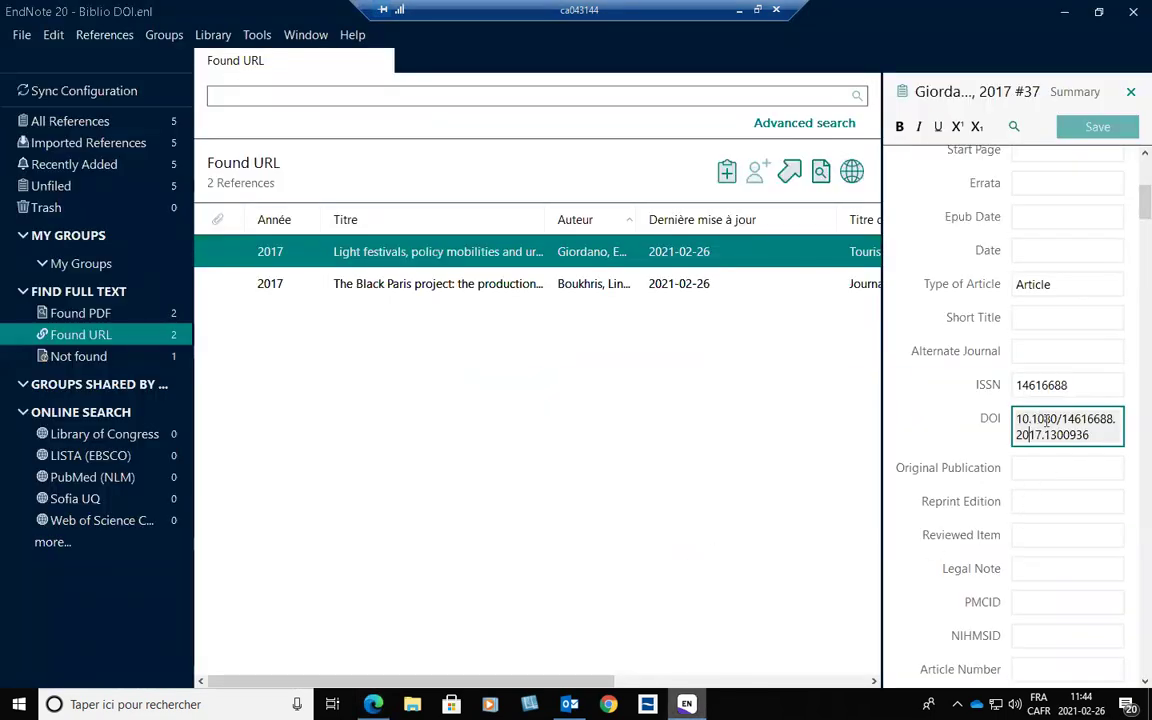
Select the Light festivals DOI, then show All References listing all 5 references.
drag(1107, 432, 918, 418)
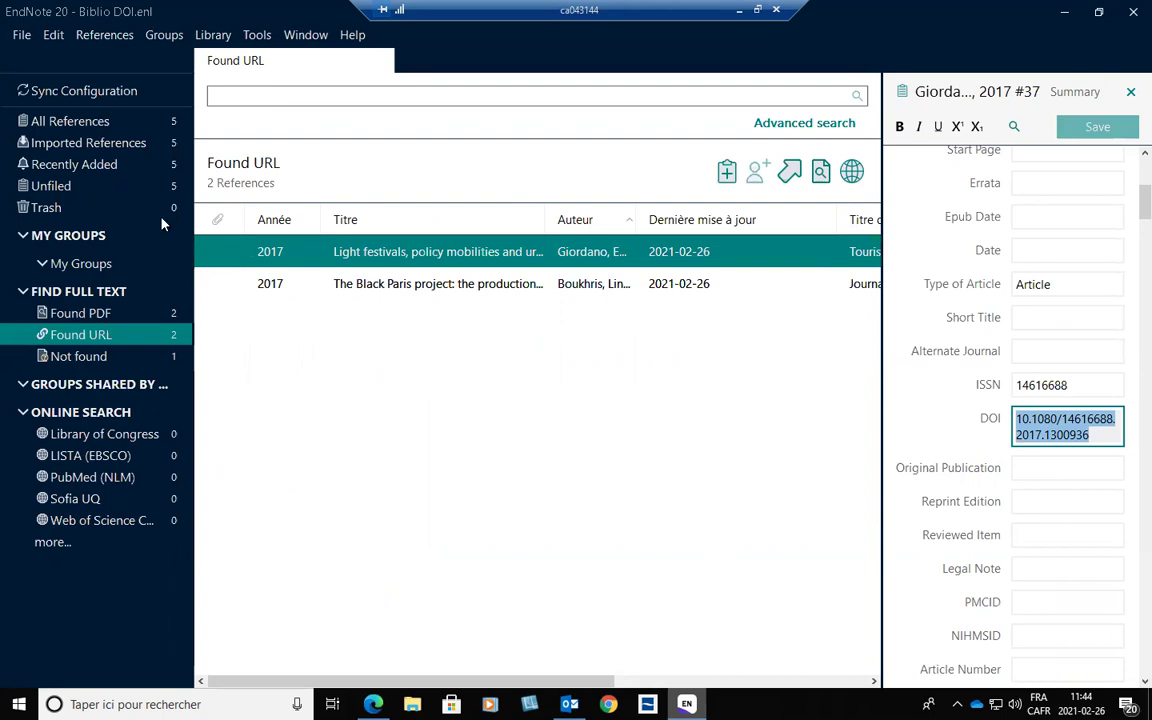
click(85, 123)
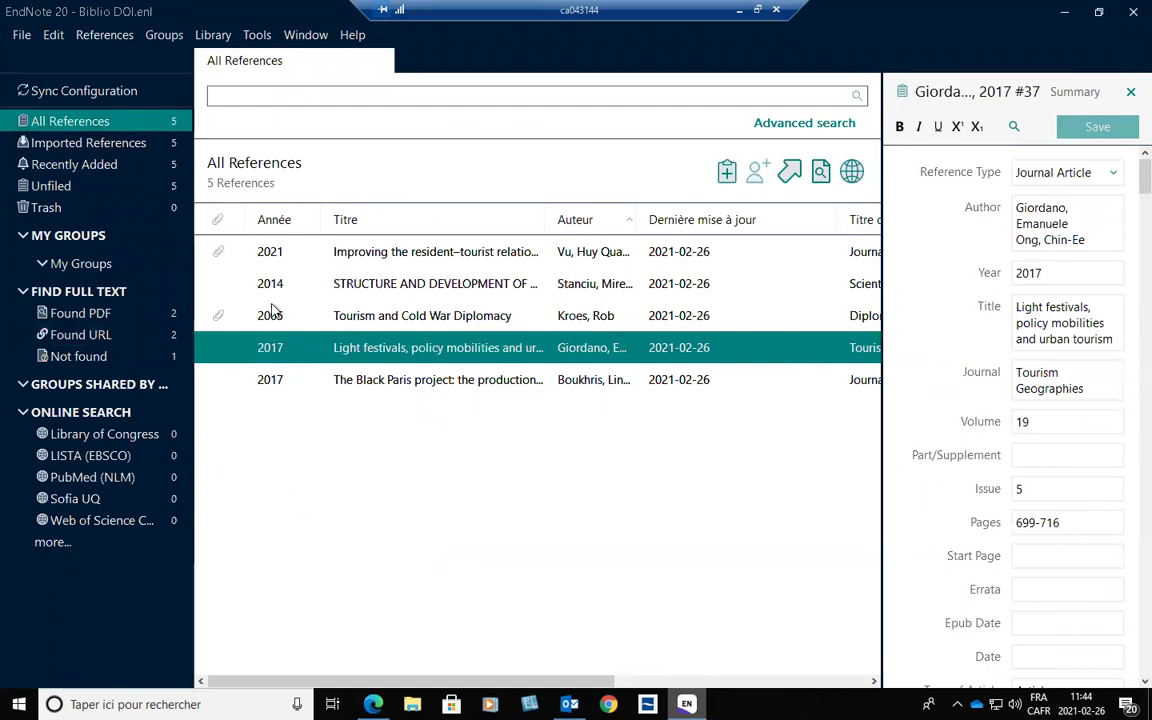
Open the 2005 Kroes 'Tourism and Cold War Diplomacy' reference and review its ISSN and DOI.
click(220, 256)
click(221, 316)
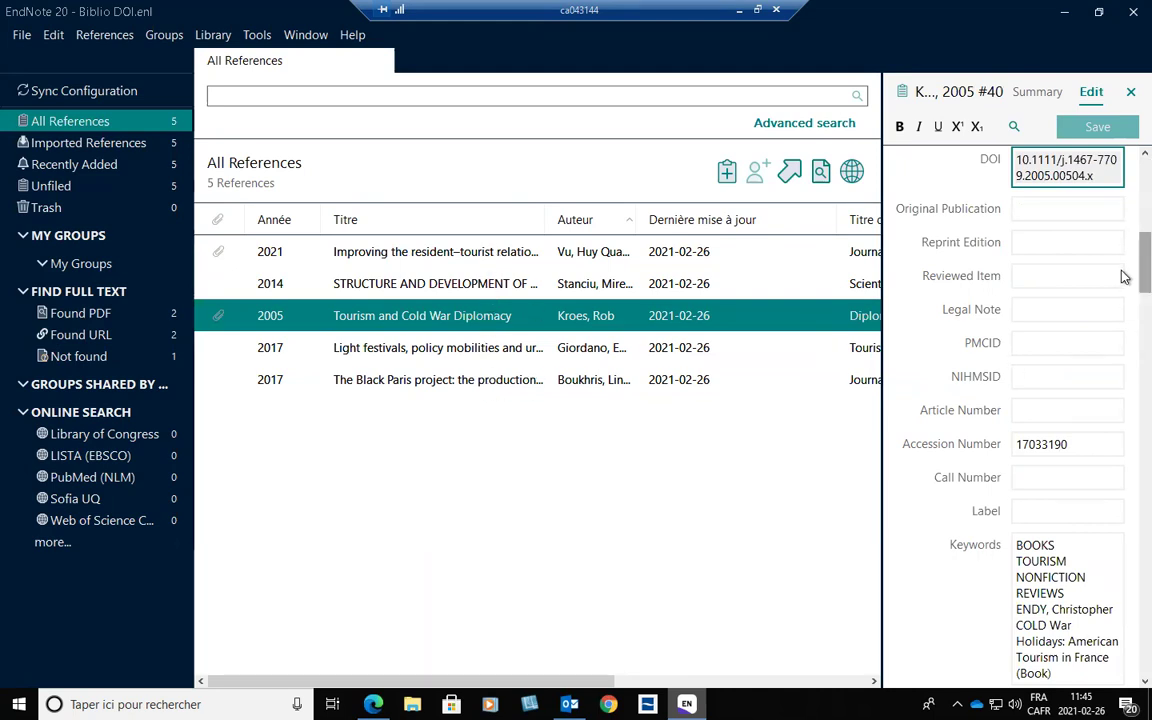
scroll(1122, 343, down, 10)
scroll(1122, 343, up, 10)
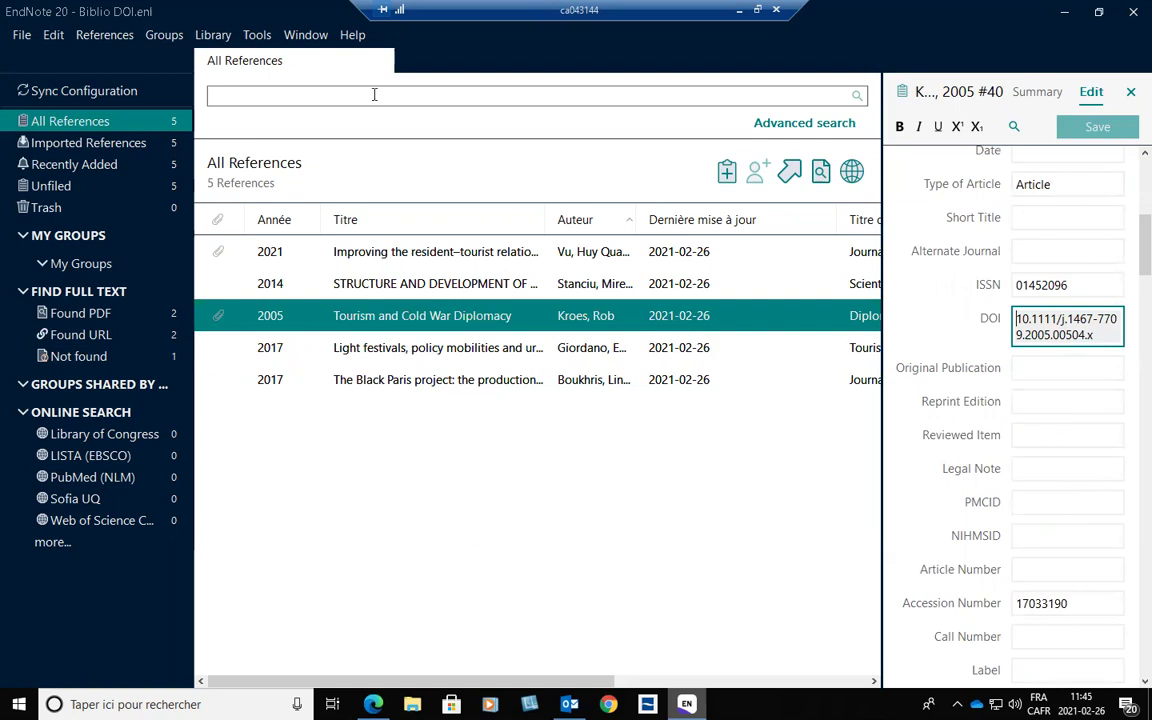
Show the File > Import submenu with its File... and Folder... choices.
click(22, 36)
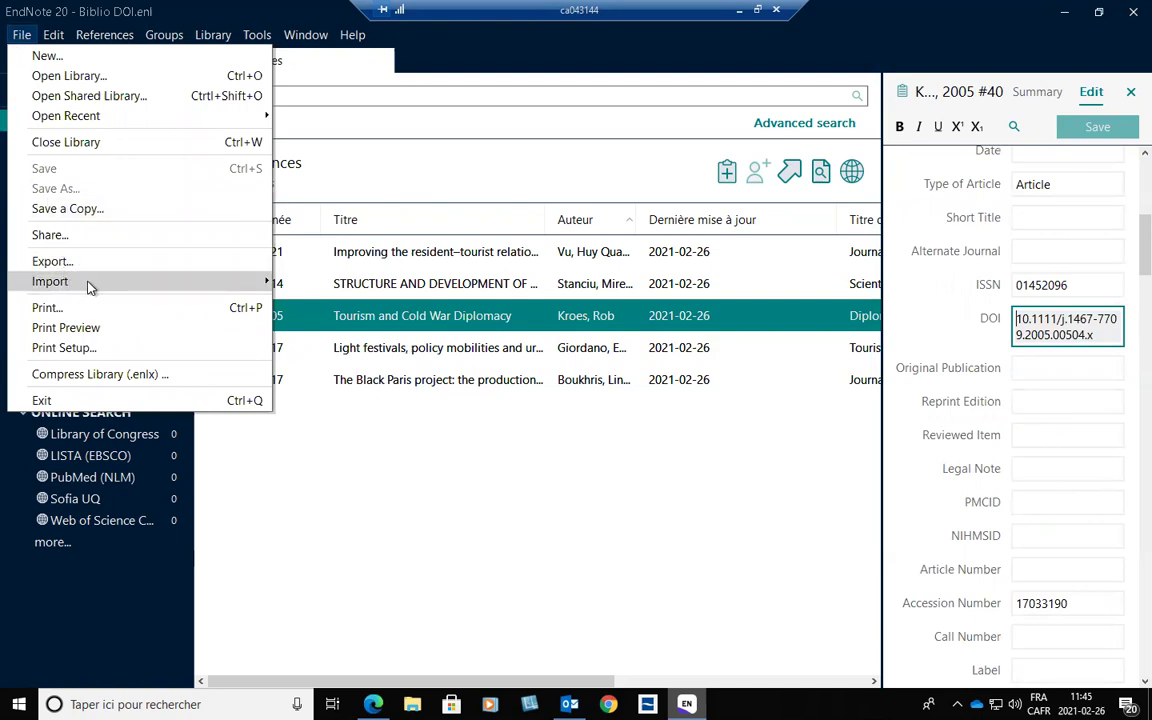
mouse_move(236, 288)
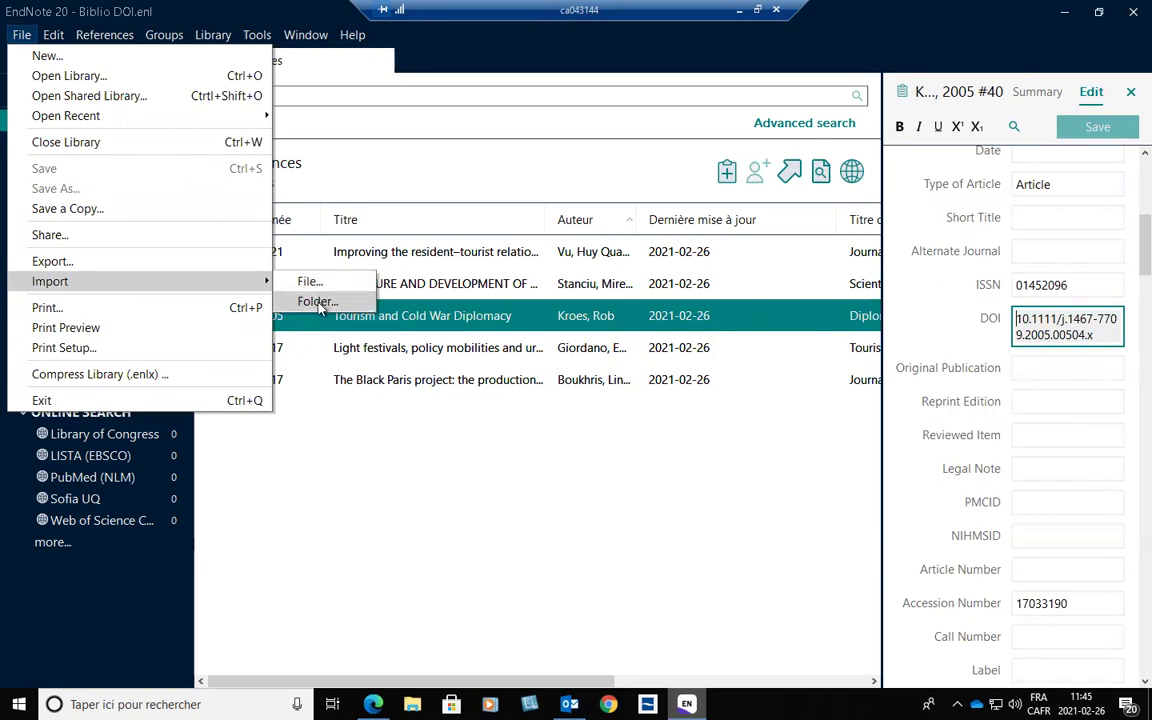
Import all PDFs from the desktop Import folder into the library as a folder import.
click(318, 303)
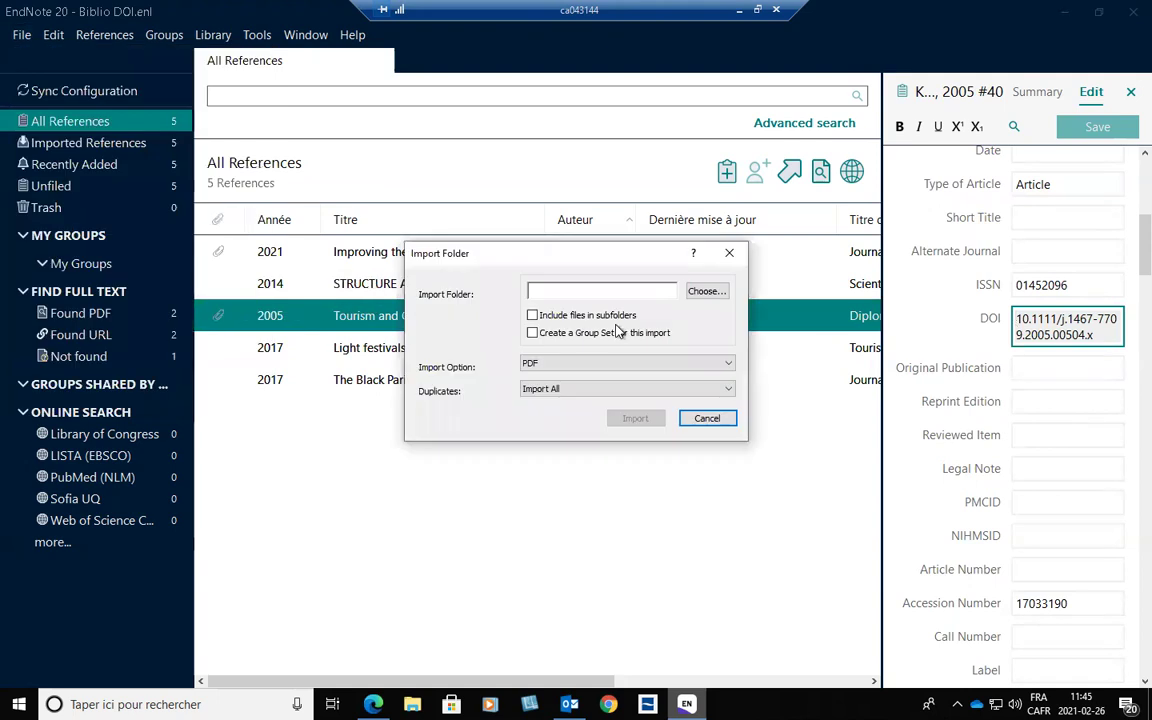
click(707, 292)
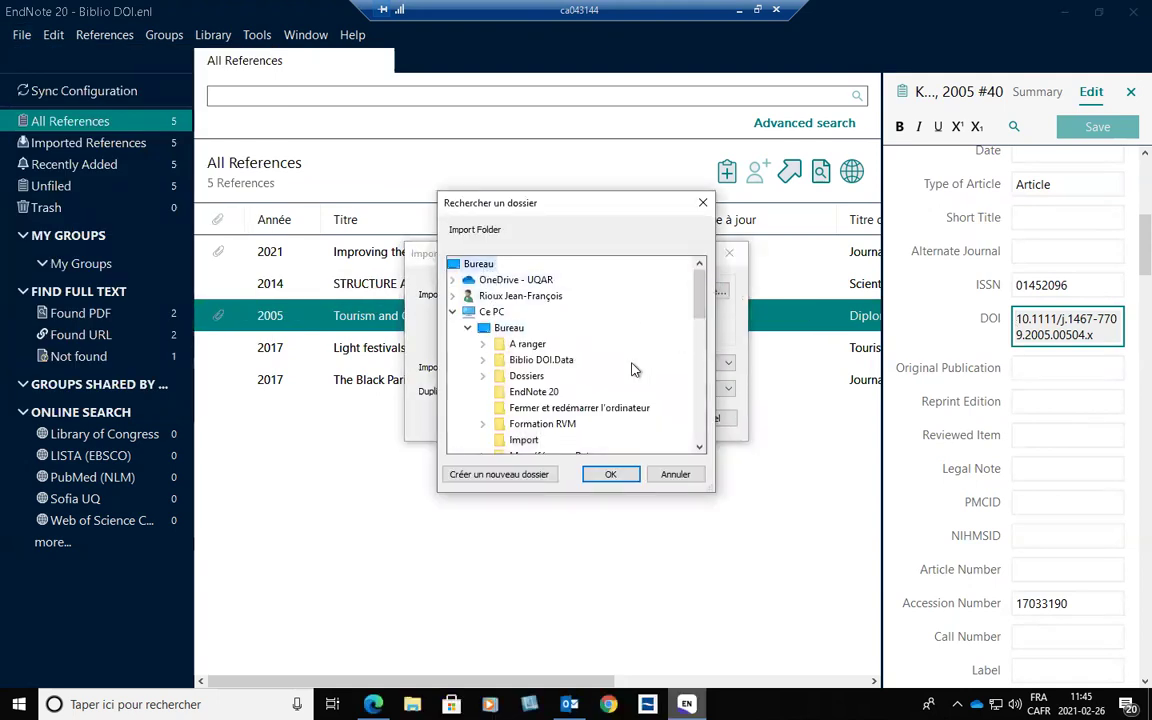
click(525, 441)
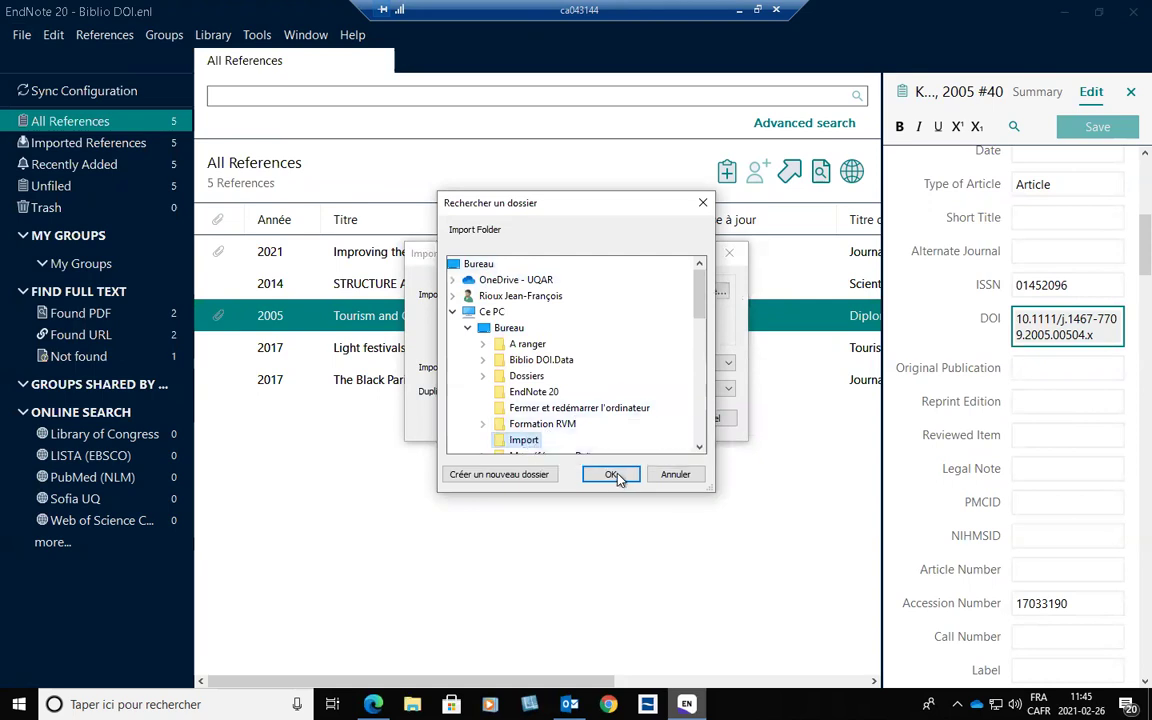
click(610, 474)
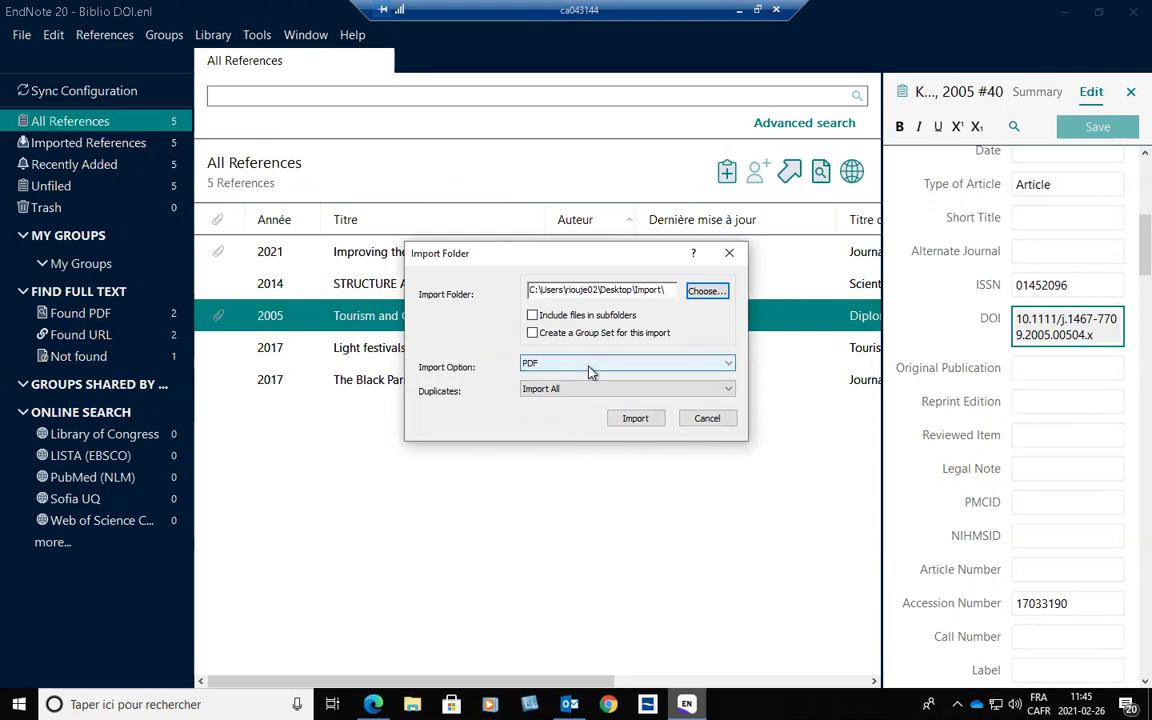
click(638, 422)
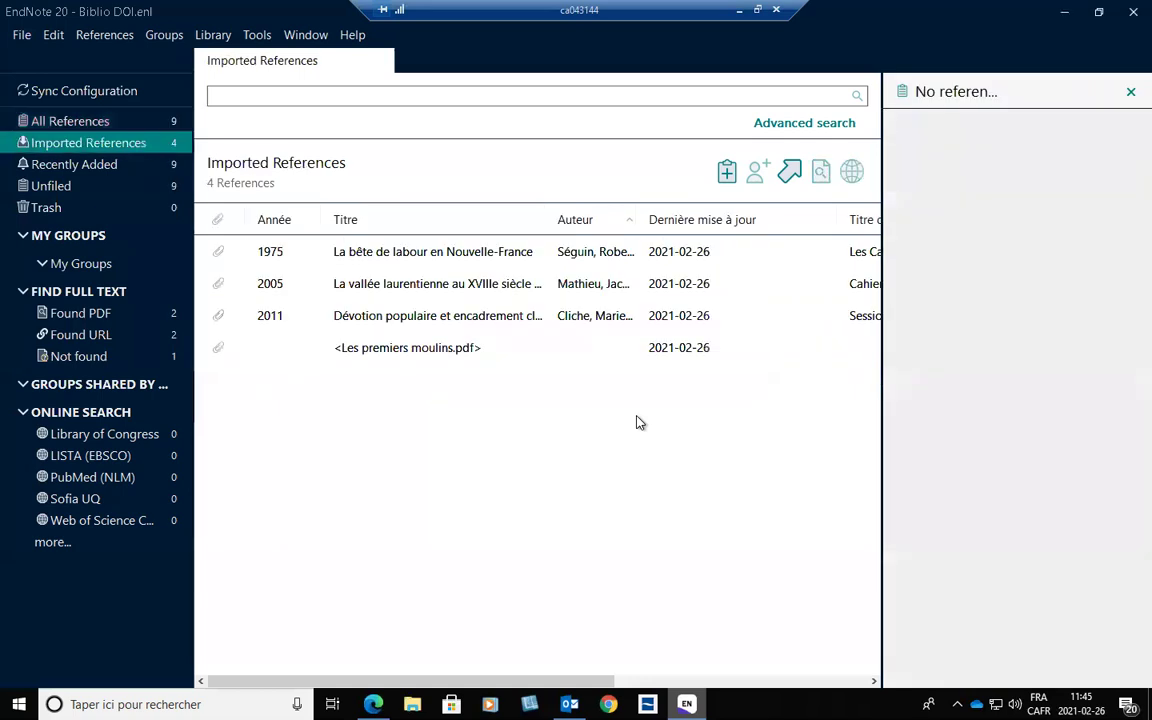
Review the details of the imported 1975, 2005, 2011 and Les premiers moulins.pdf references.
click(433, 258)
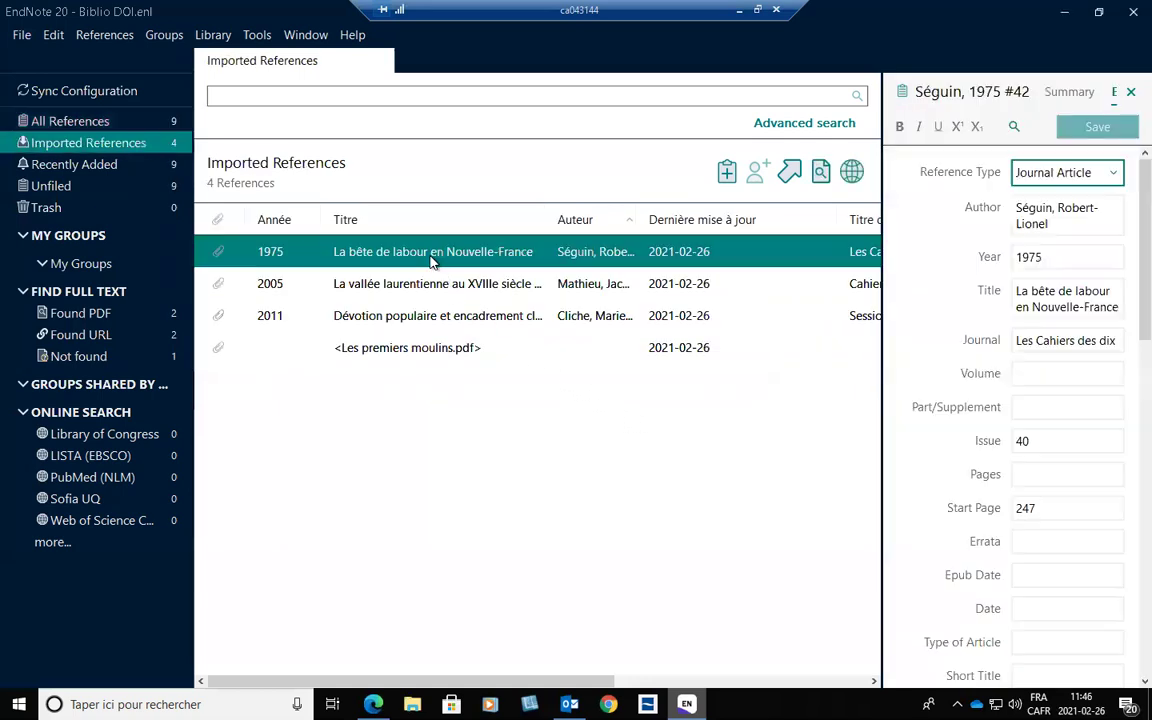
click(386, 279)
click(423, 325)
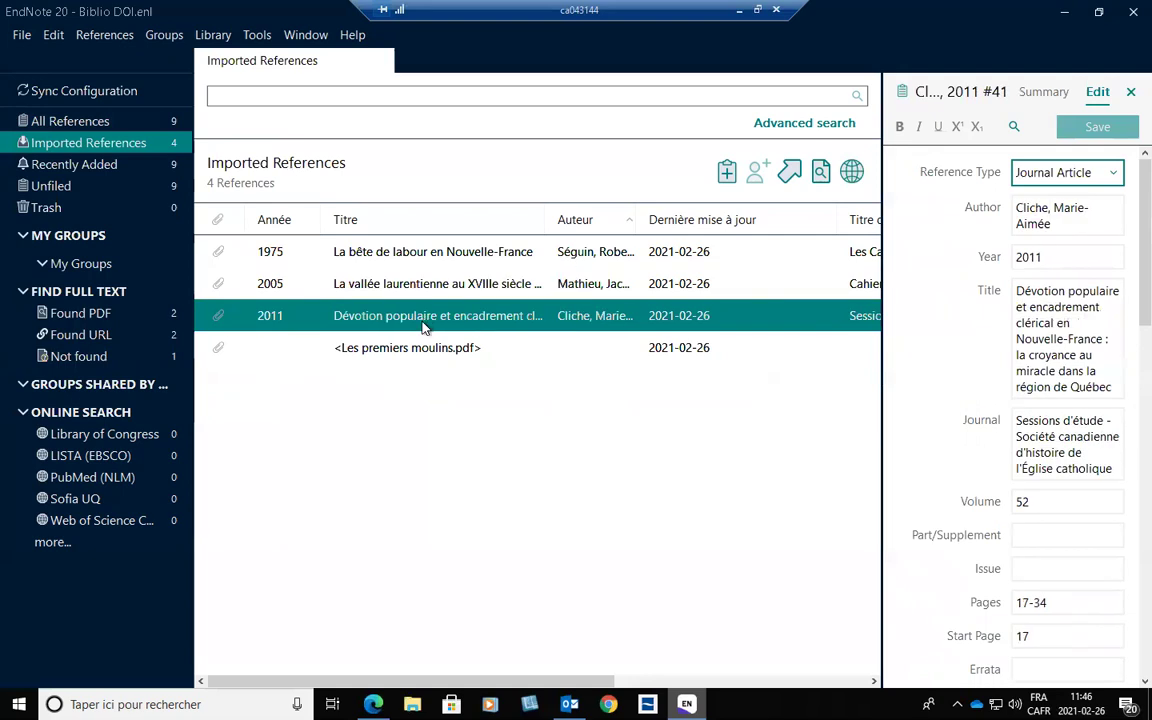
click(424, 349)
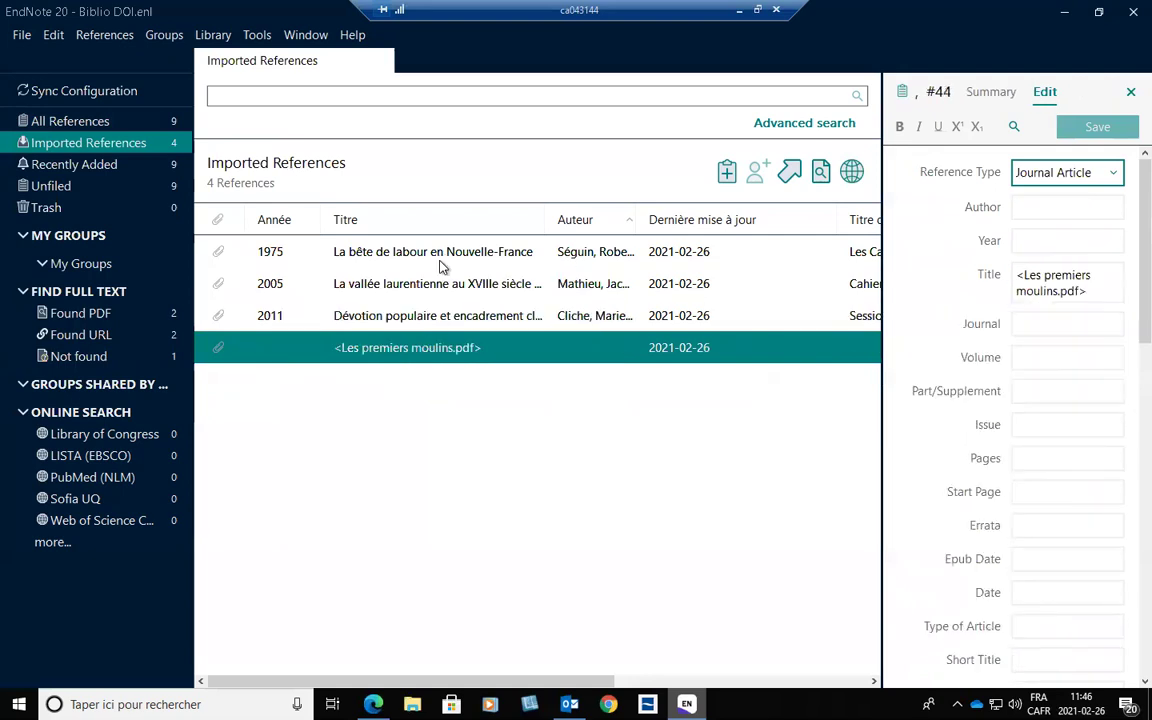
click(438, 263)
click(392, 280)
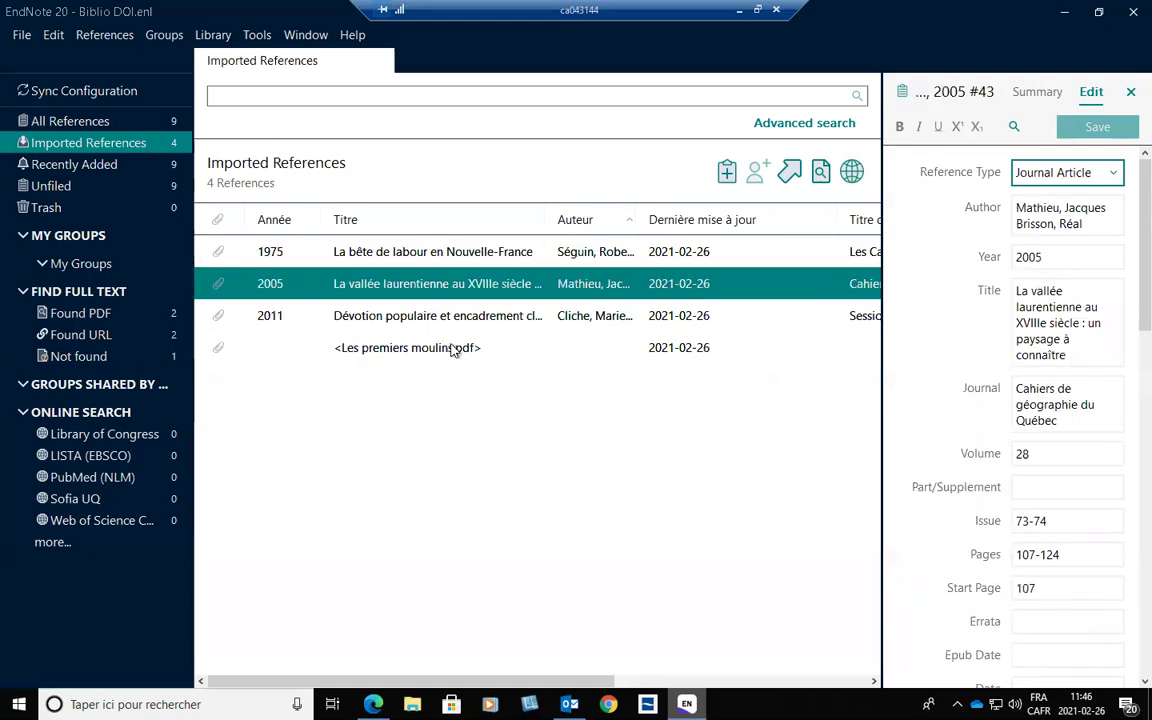
click(514, 253)
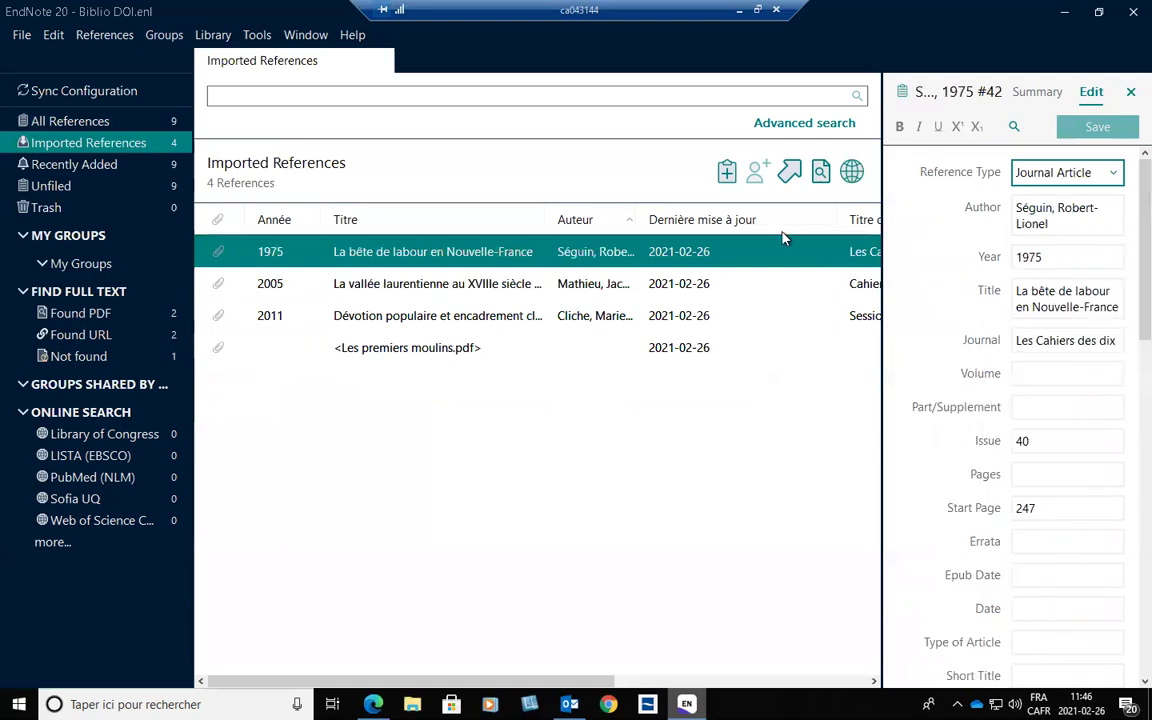
Check the 1975 reference's file attachment and display its Summary.
scroll(1124, 258, down, 1)
scroll(1124, 262, down, 10)
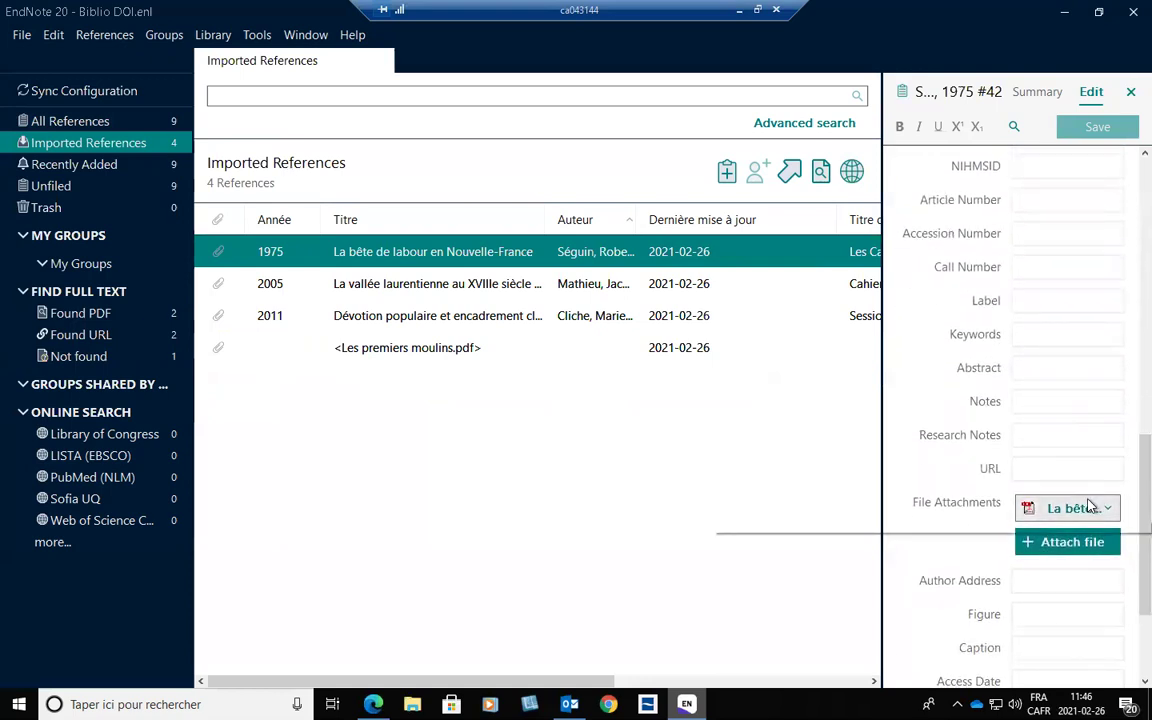
scroll(1124, 494, up, 2)
scroll(1124, 494, up, 10)
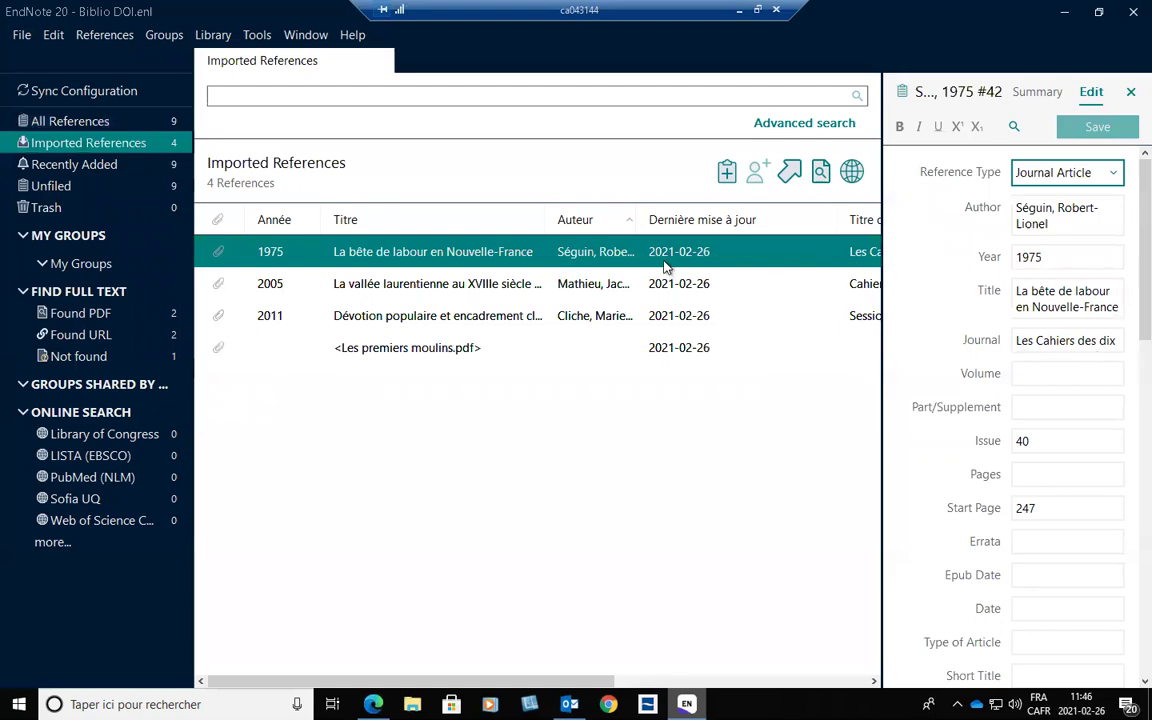
click(1030, 95)
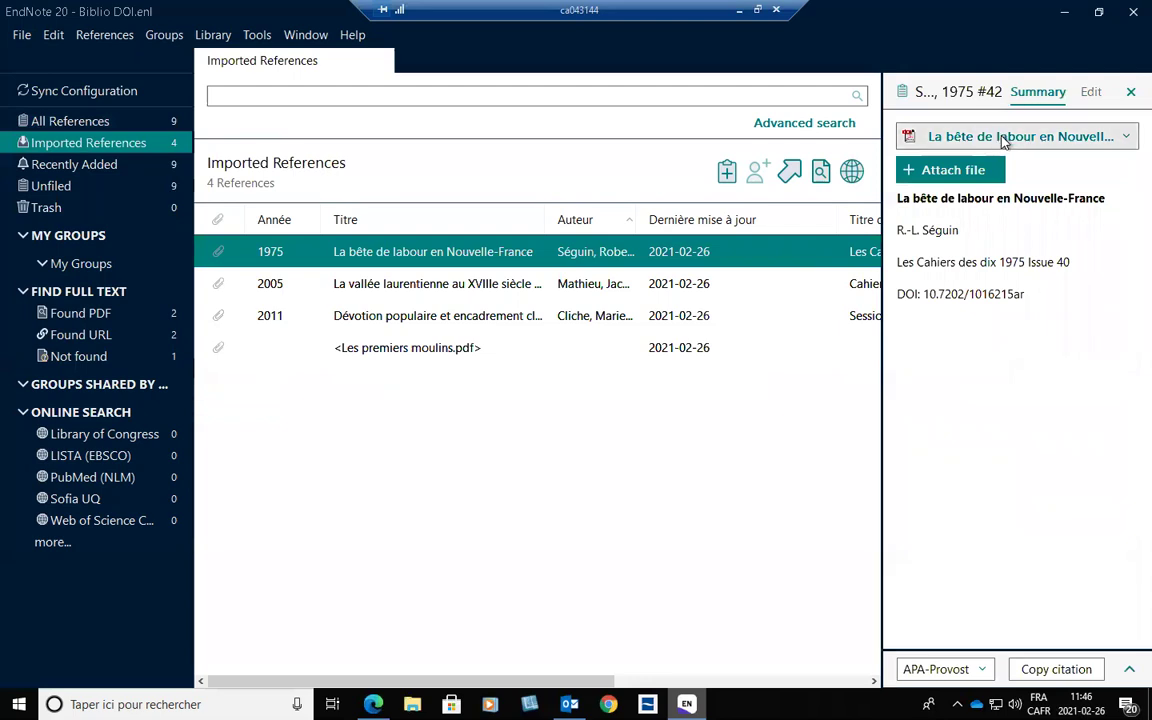
click(1005, 138)
click(931, 160)
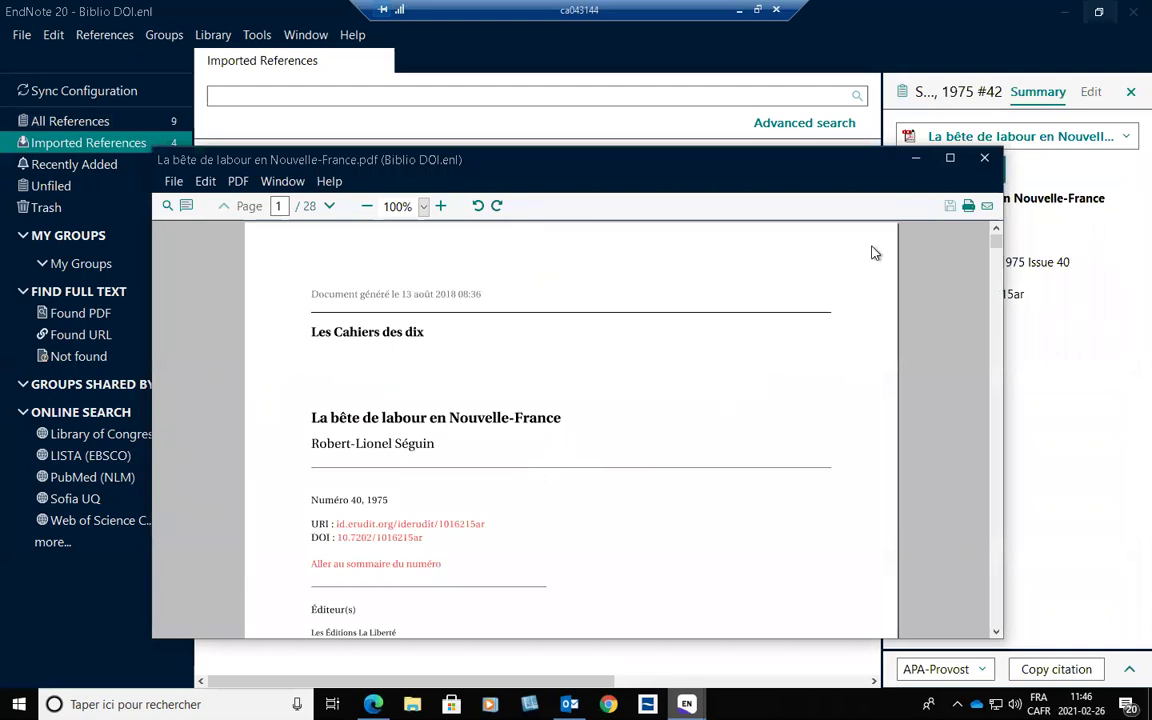
click(953, 159)
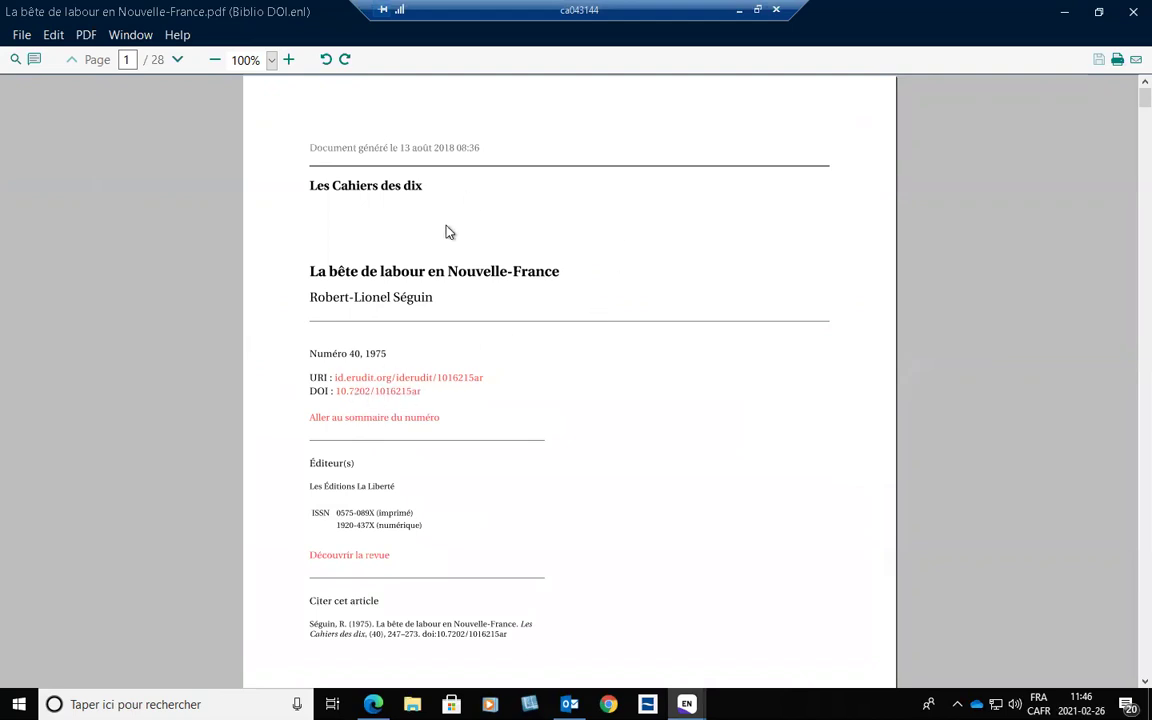
click(1132, 12)
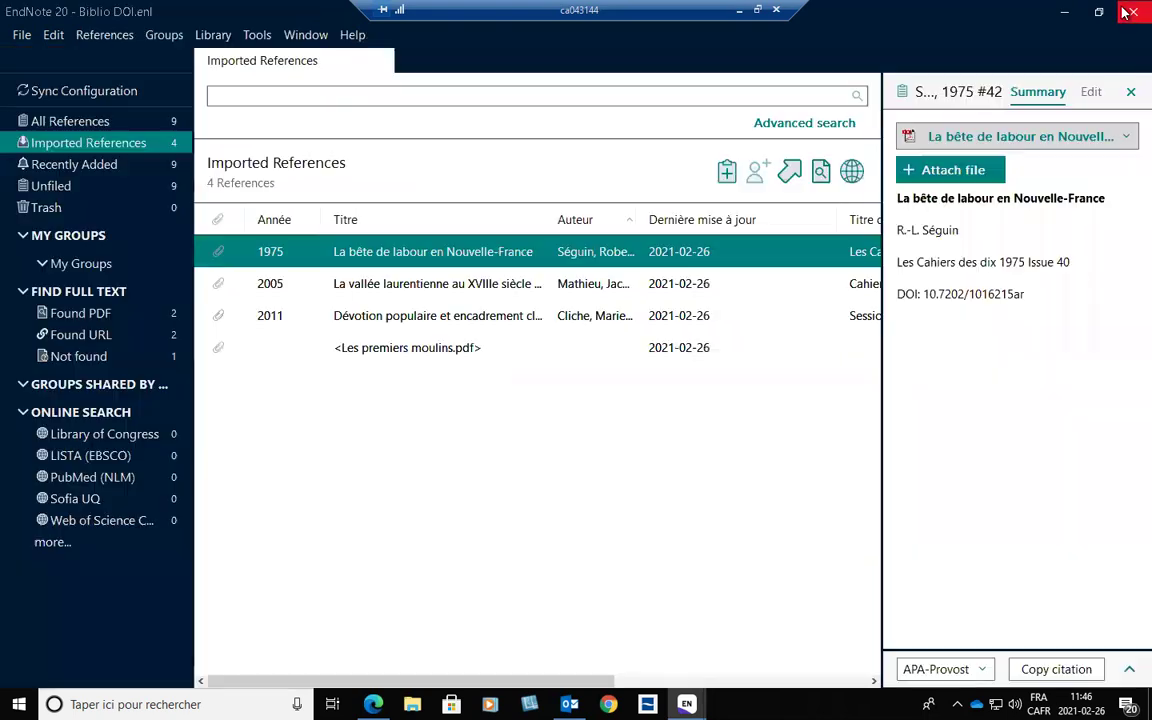
click(404, 349)
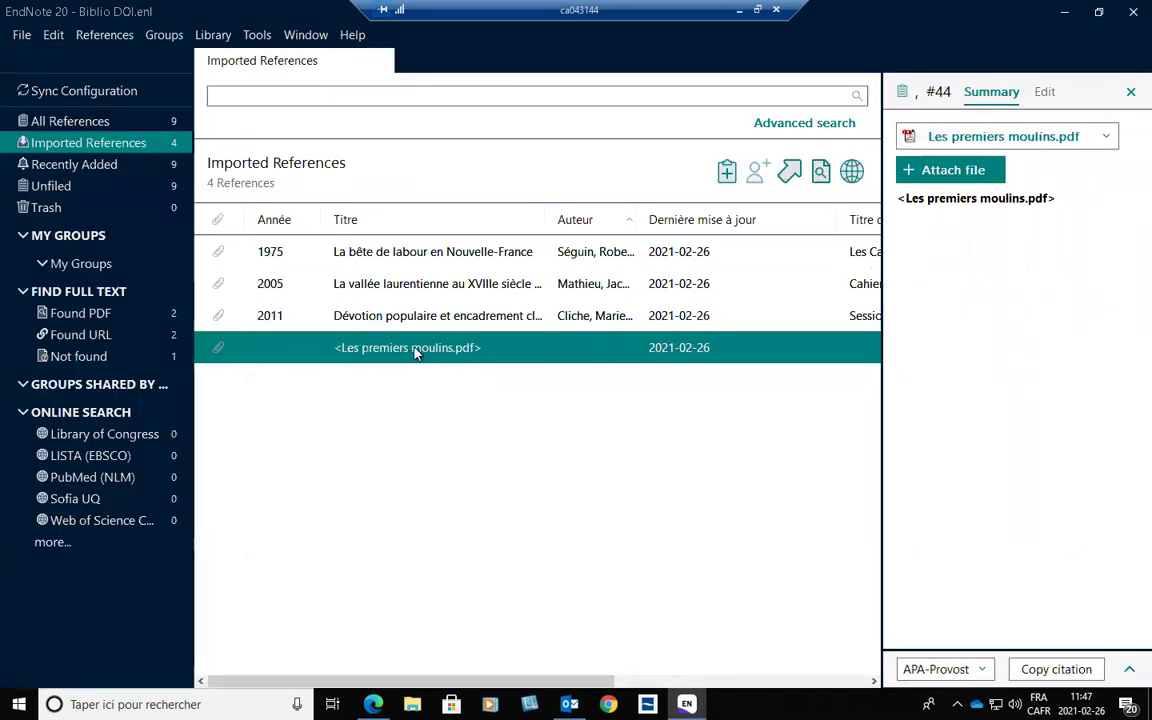
Edit the untitled Les premiers moulins.pdf record and open its attached PDF from File Attachments.
click(1044, 92)
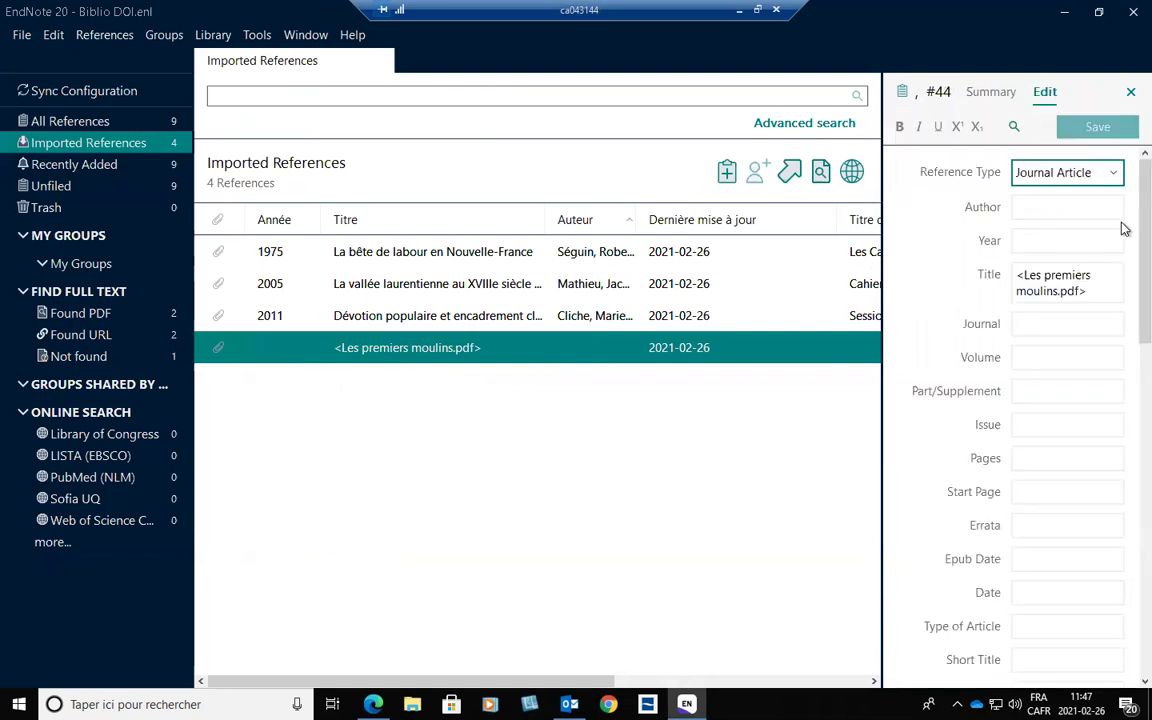
click(1038, 208)
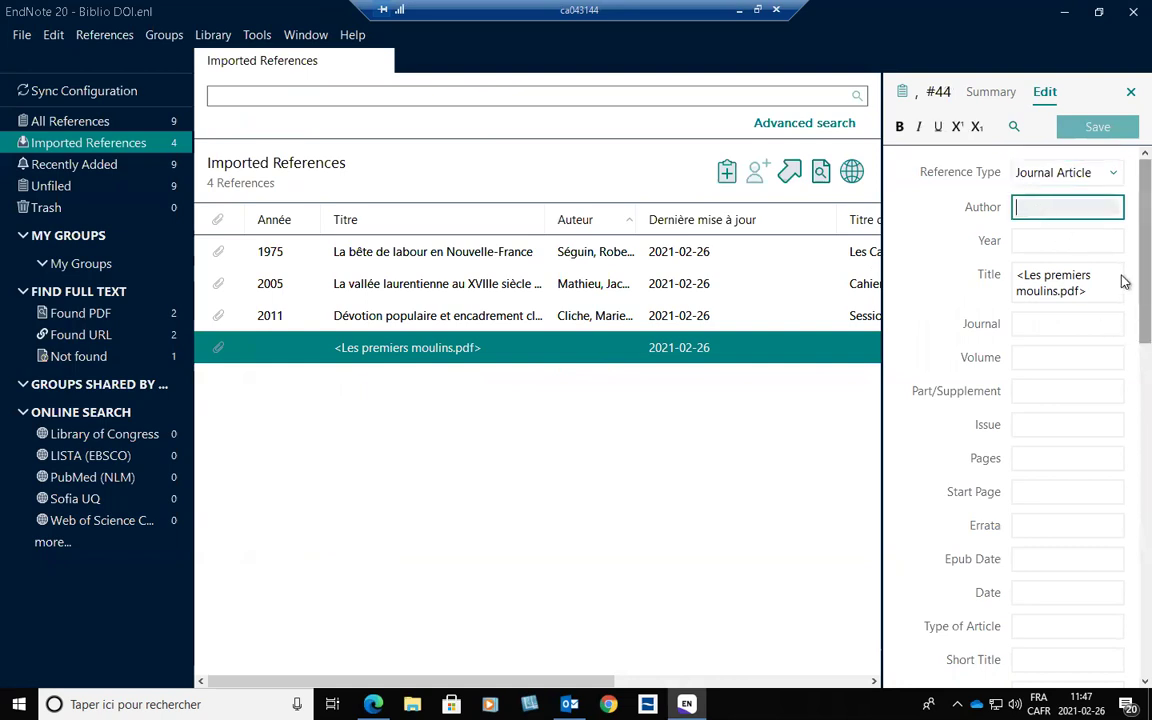
scroll(1123, 302, down, 1)
scroll(1123, 302, down, 1)
scroll(1123, 303, down, 15)
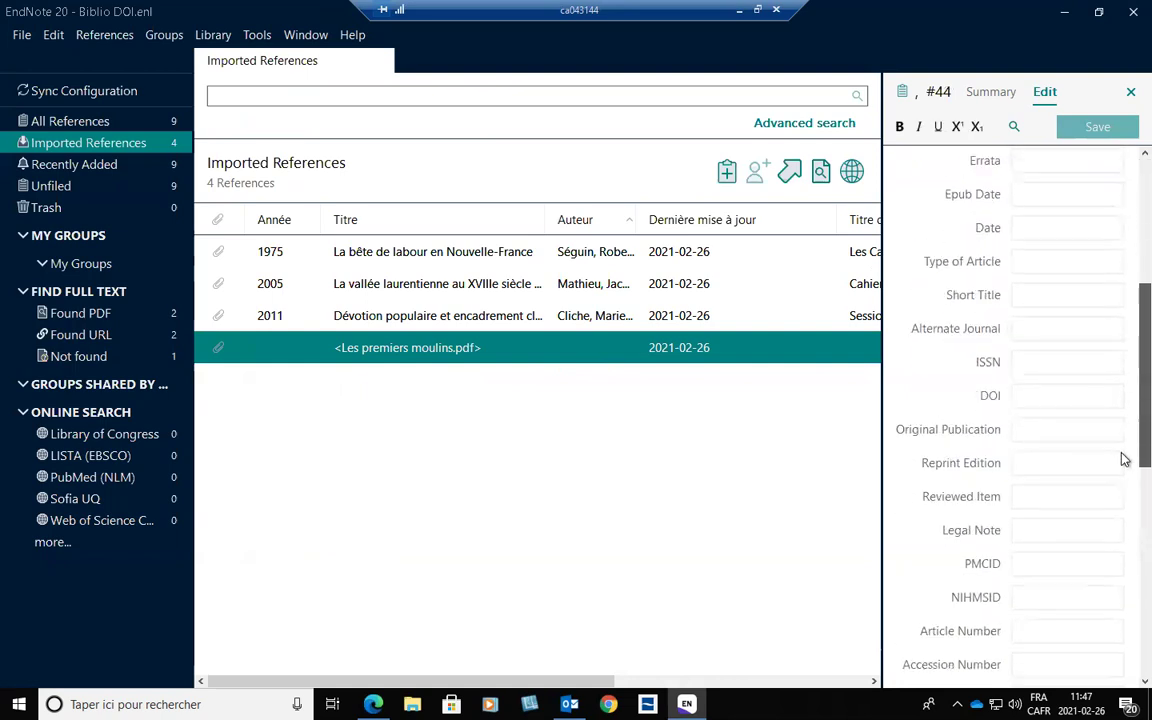
scroll(1123, 550, down, 2)
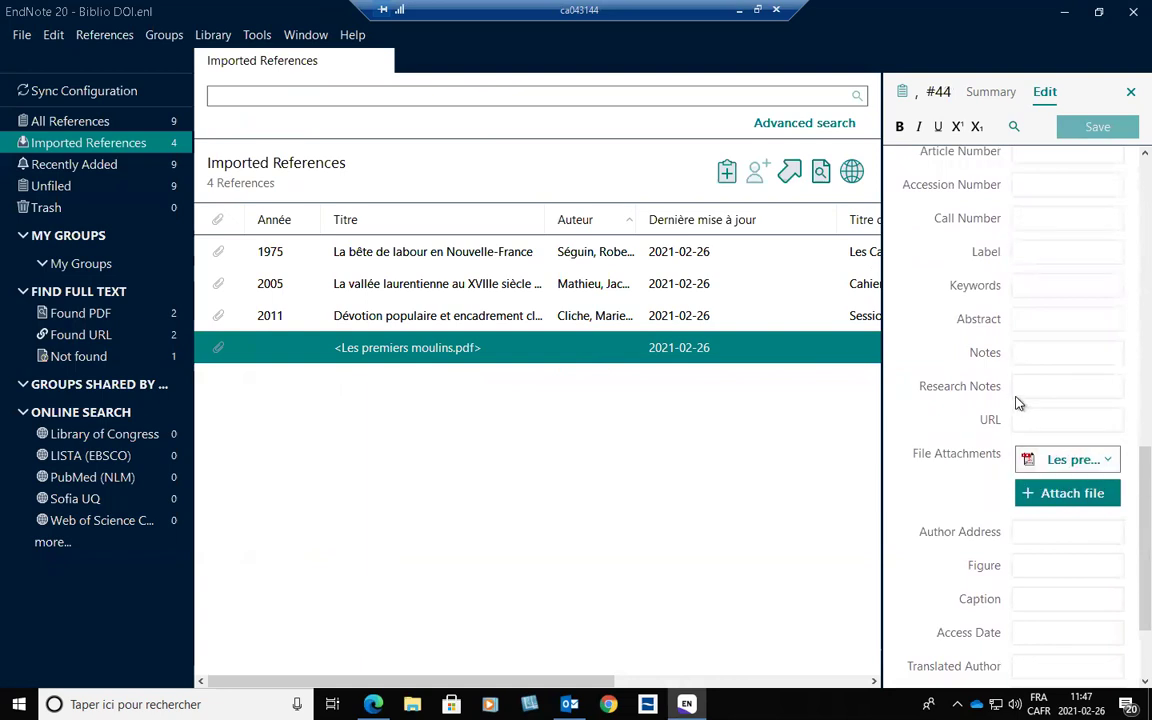
click(1070, 461)
click(938, 482)
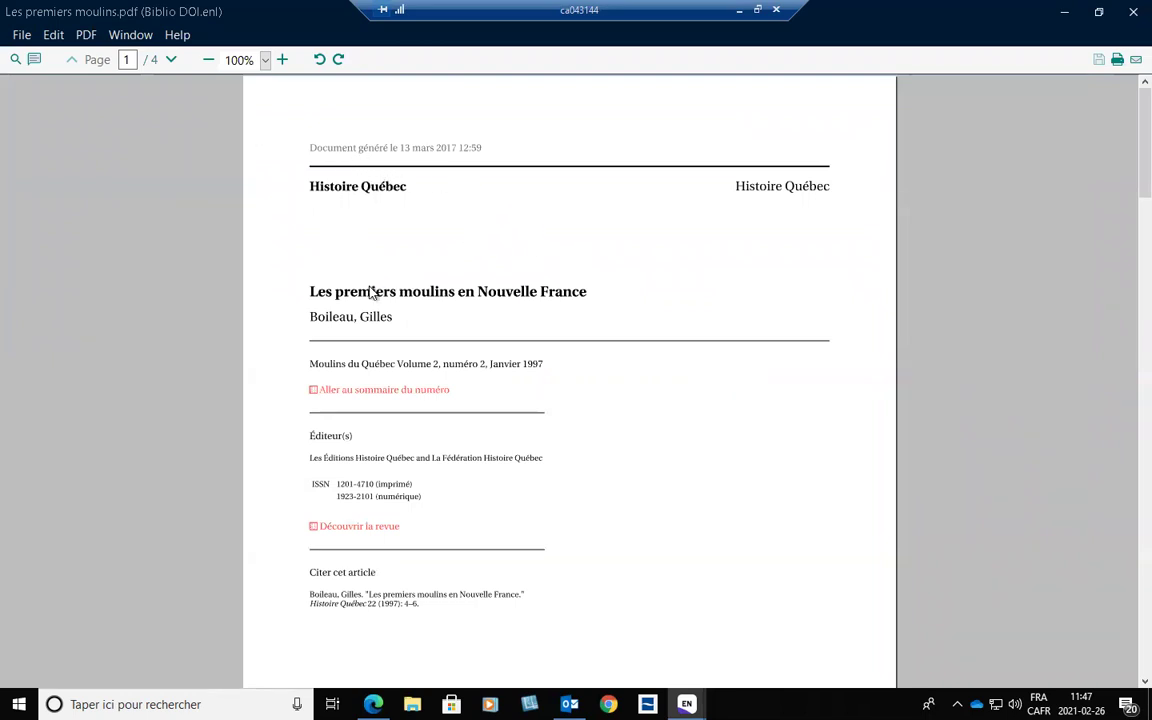
scroll(476, 406, down, 1)
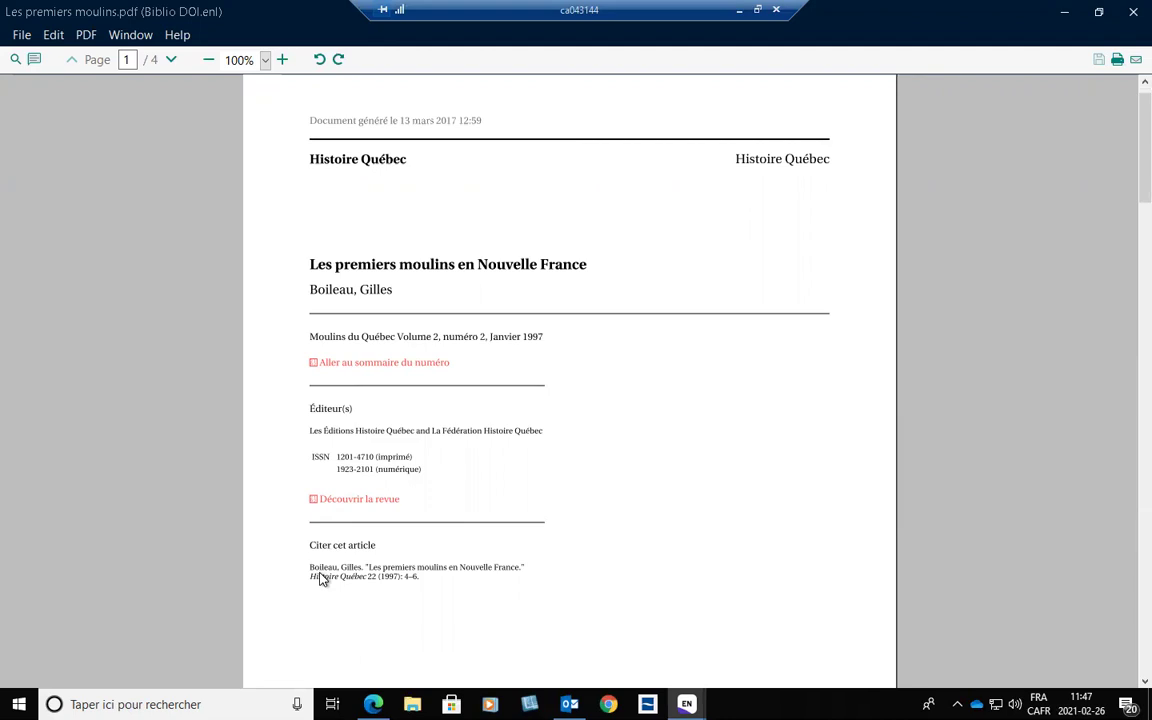
drag(1126, 113, 966, 74)
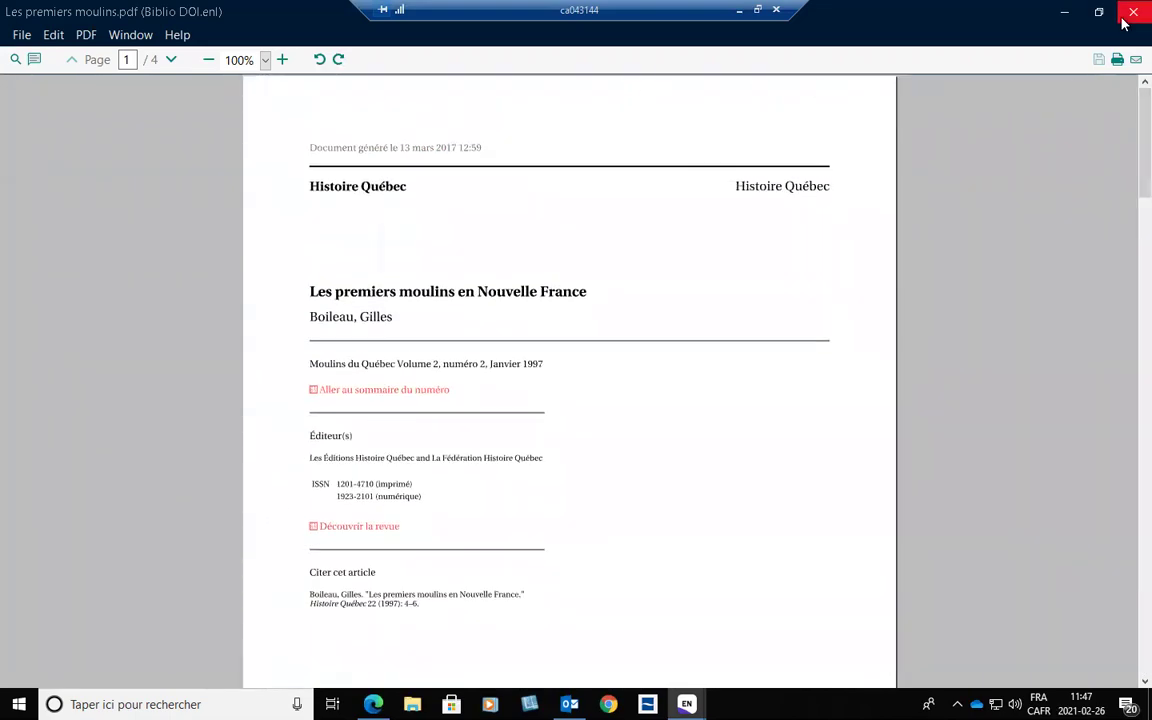
click(1133, 11)
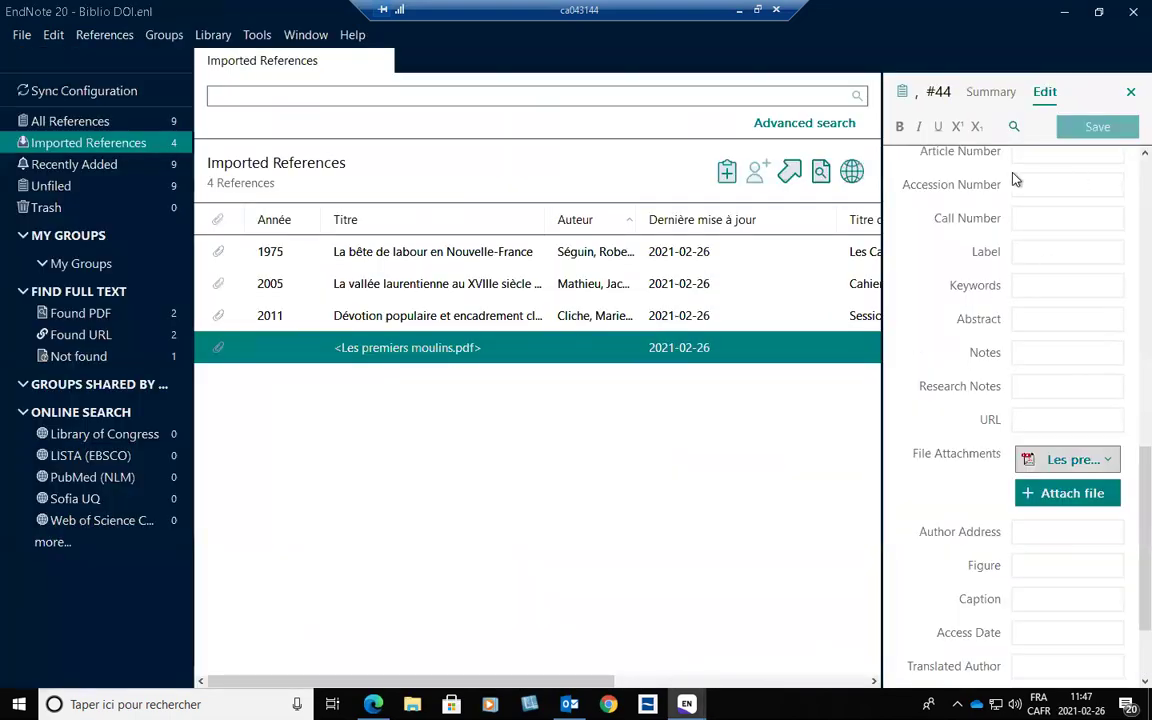
List all 9 library references, then switch to the Edge resolver page for the Light festivals article.
scroll(1124, 476, up, 10)
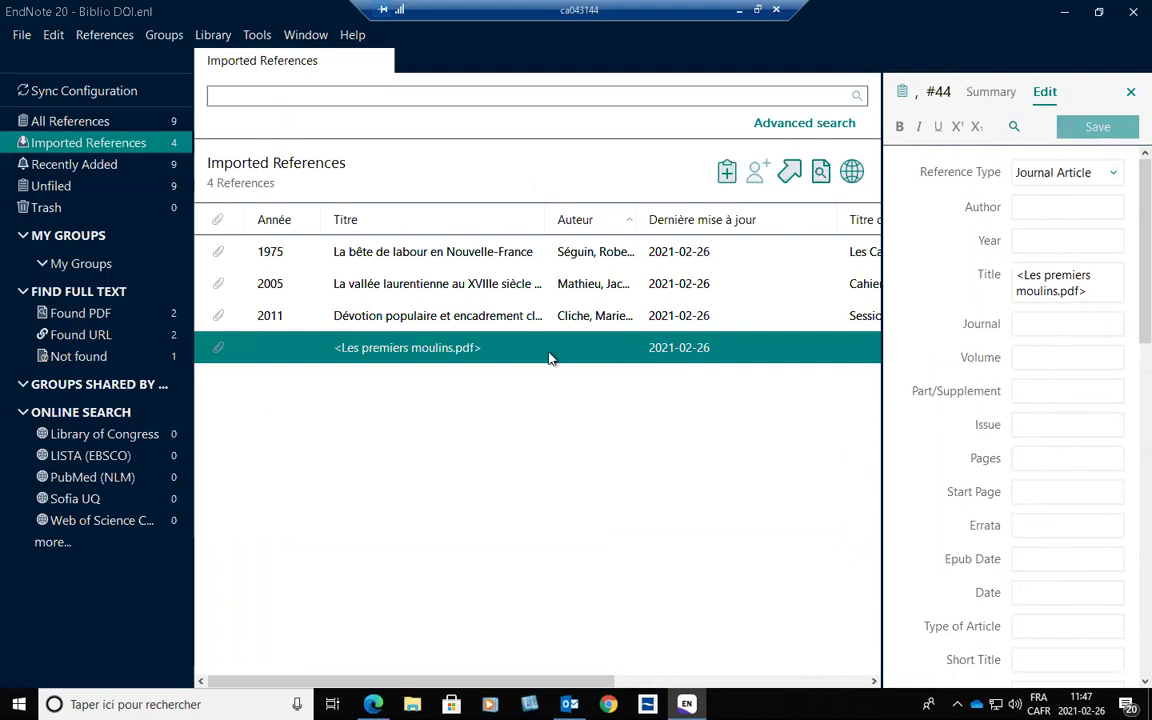
scroll(1124, 455, down, 5)
scroll(1122, 500, down, 3)
scroll(1121, 524, up, 9)
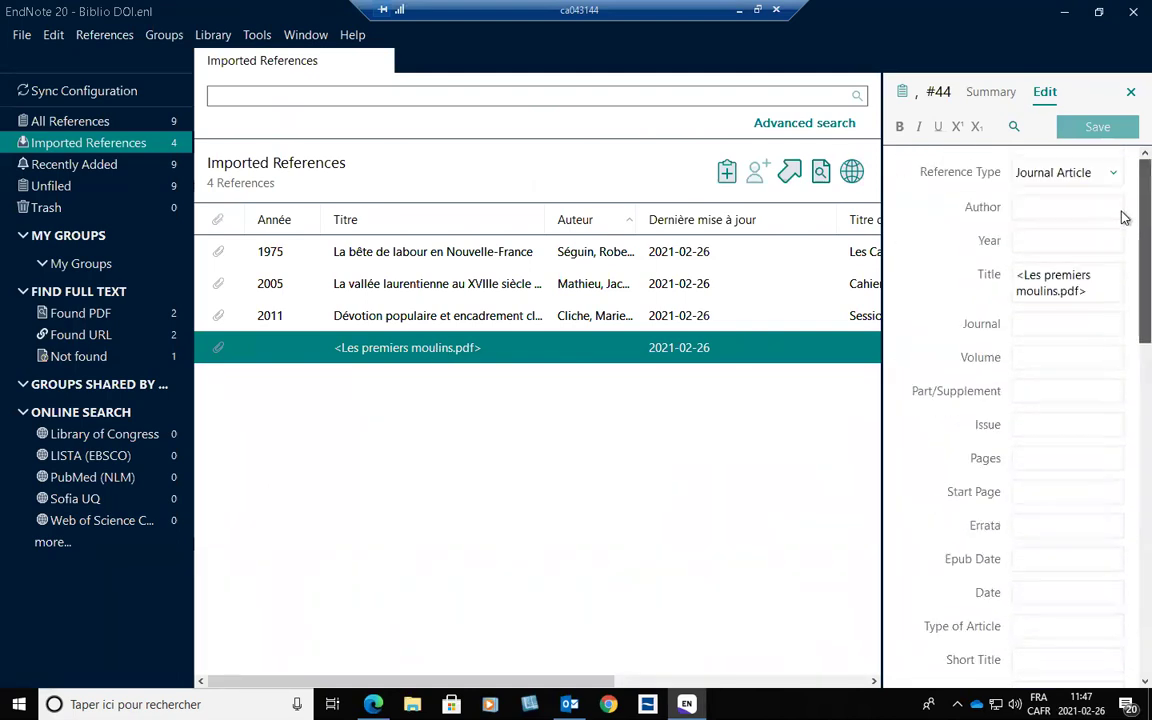
click(106, 121)
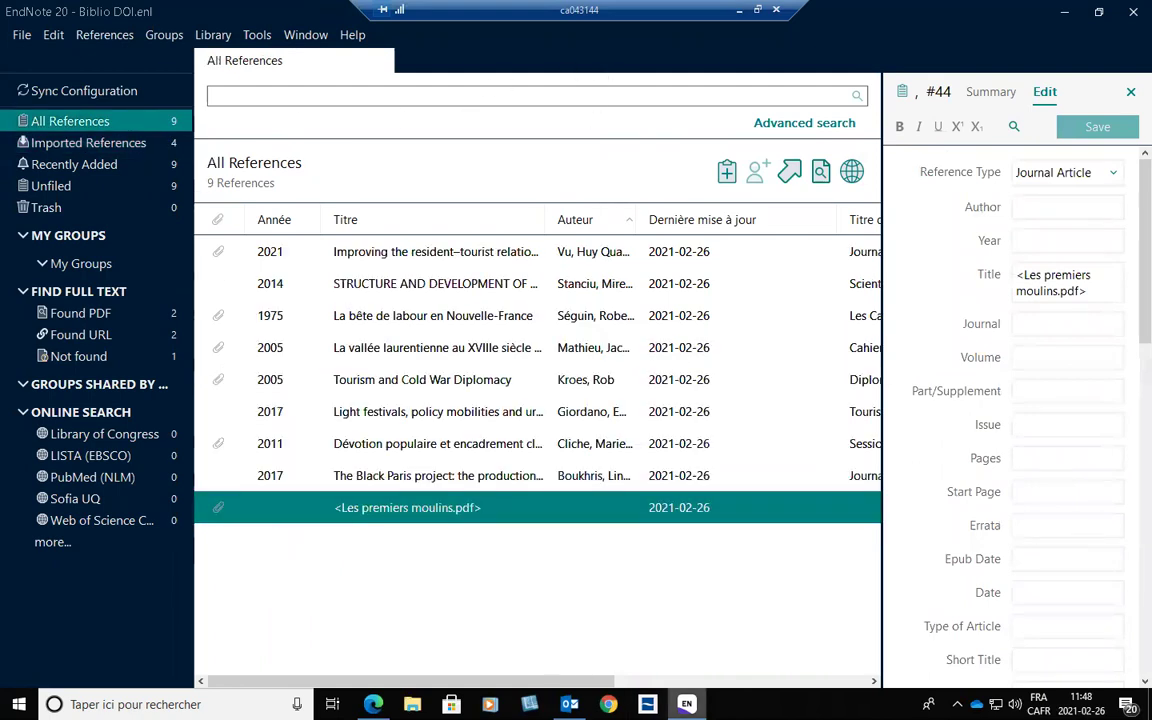
key(alt+Tab)
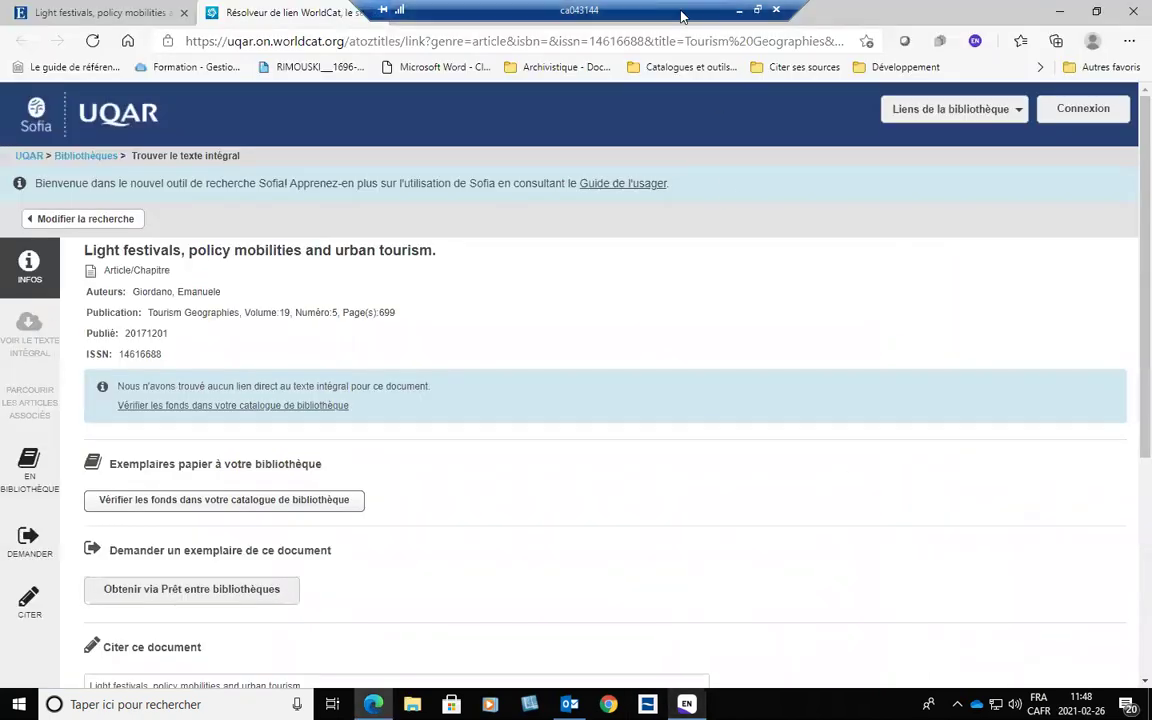